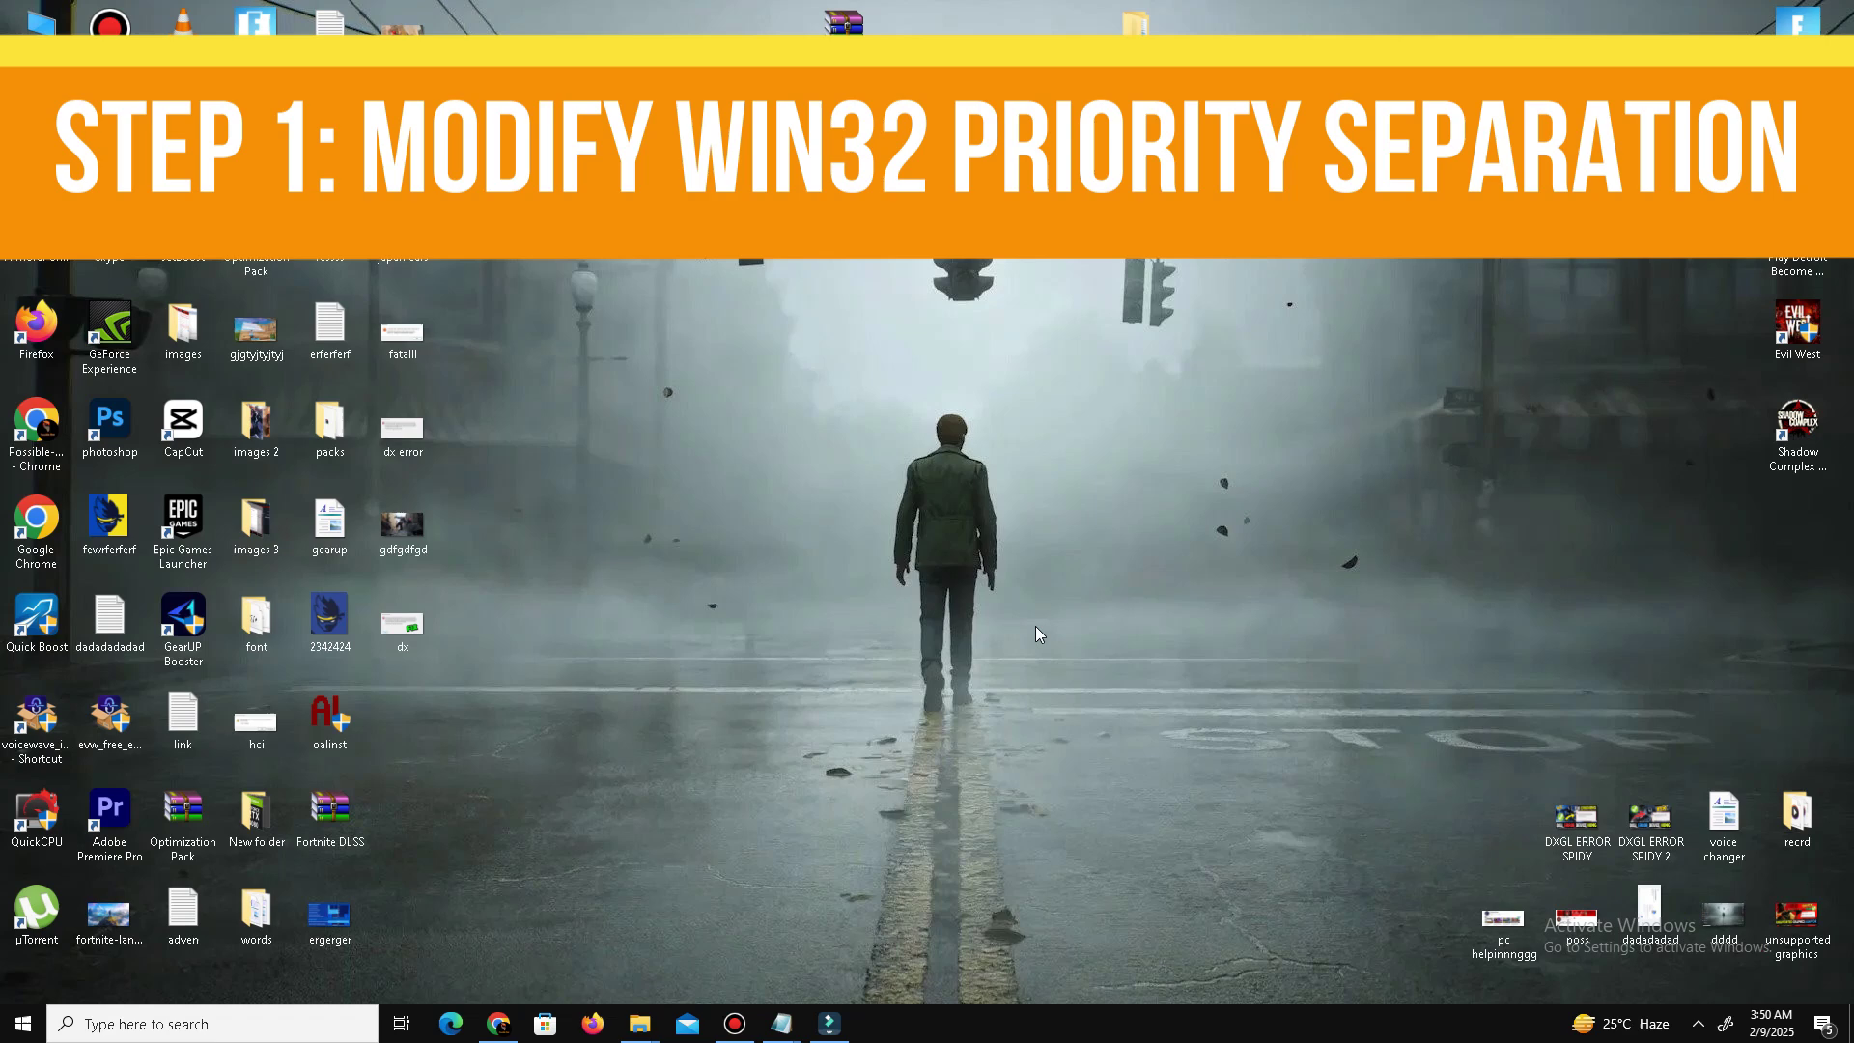
- Launch Registry Editor from Windows search and reposition its window
click(247, 1034)
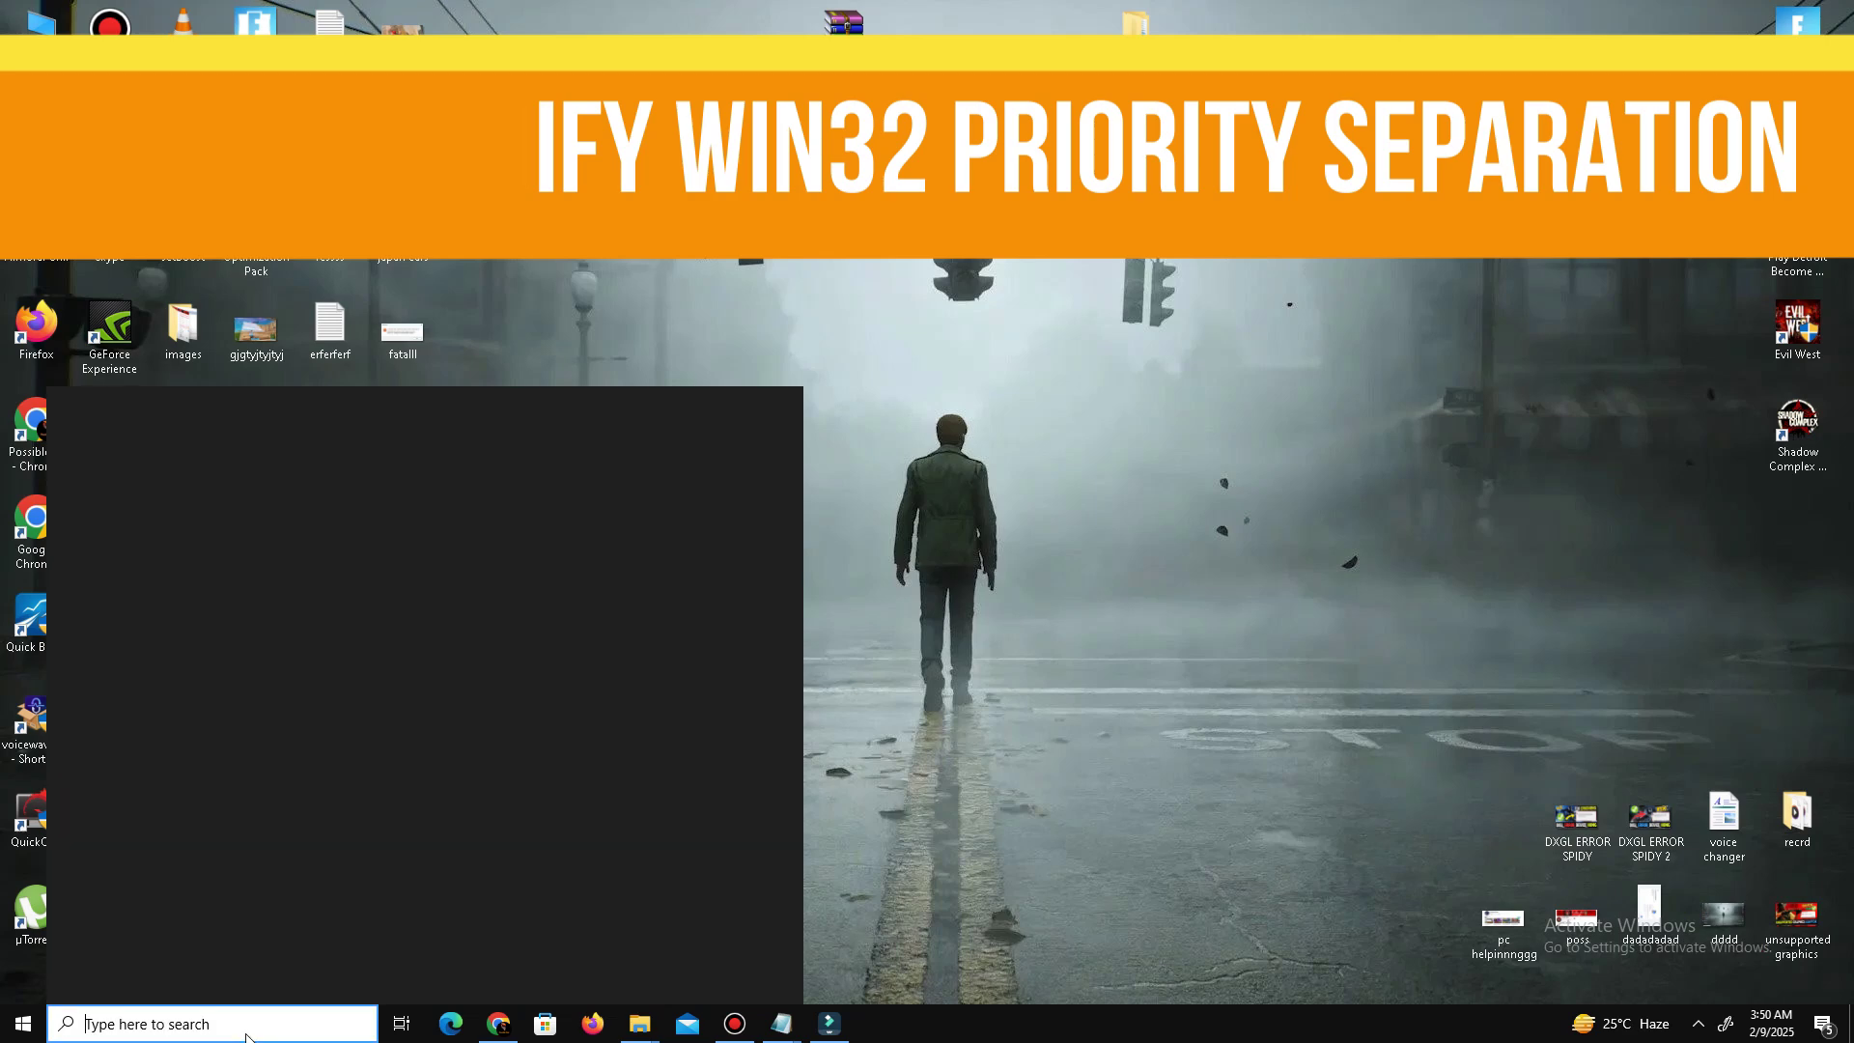
text(re)
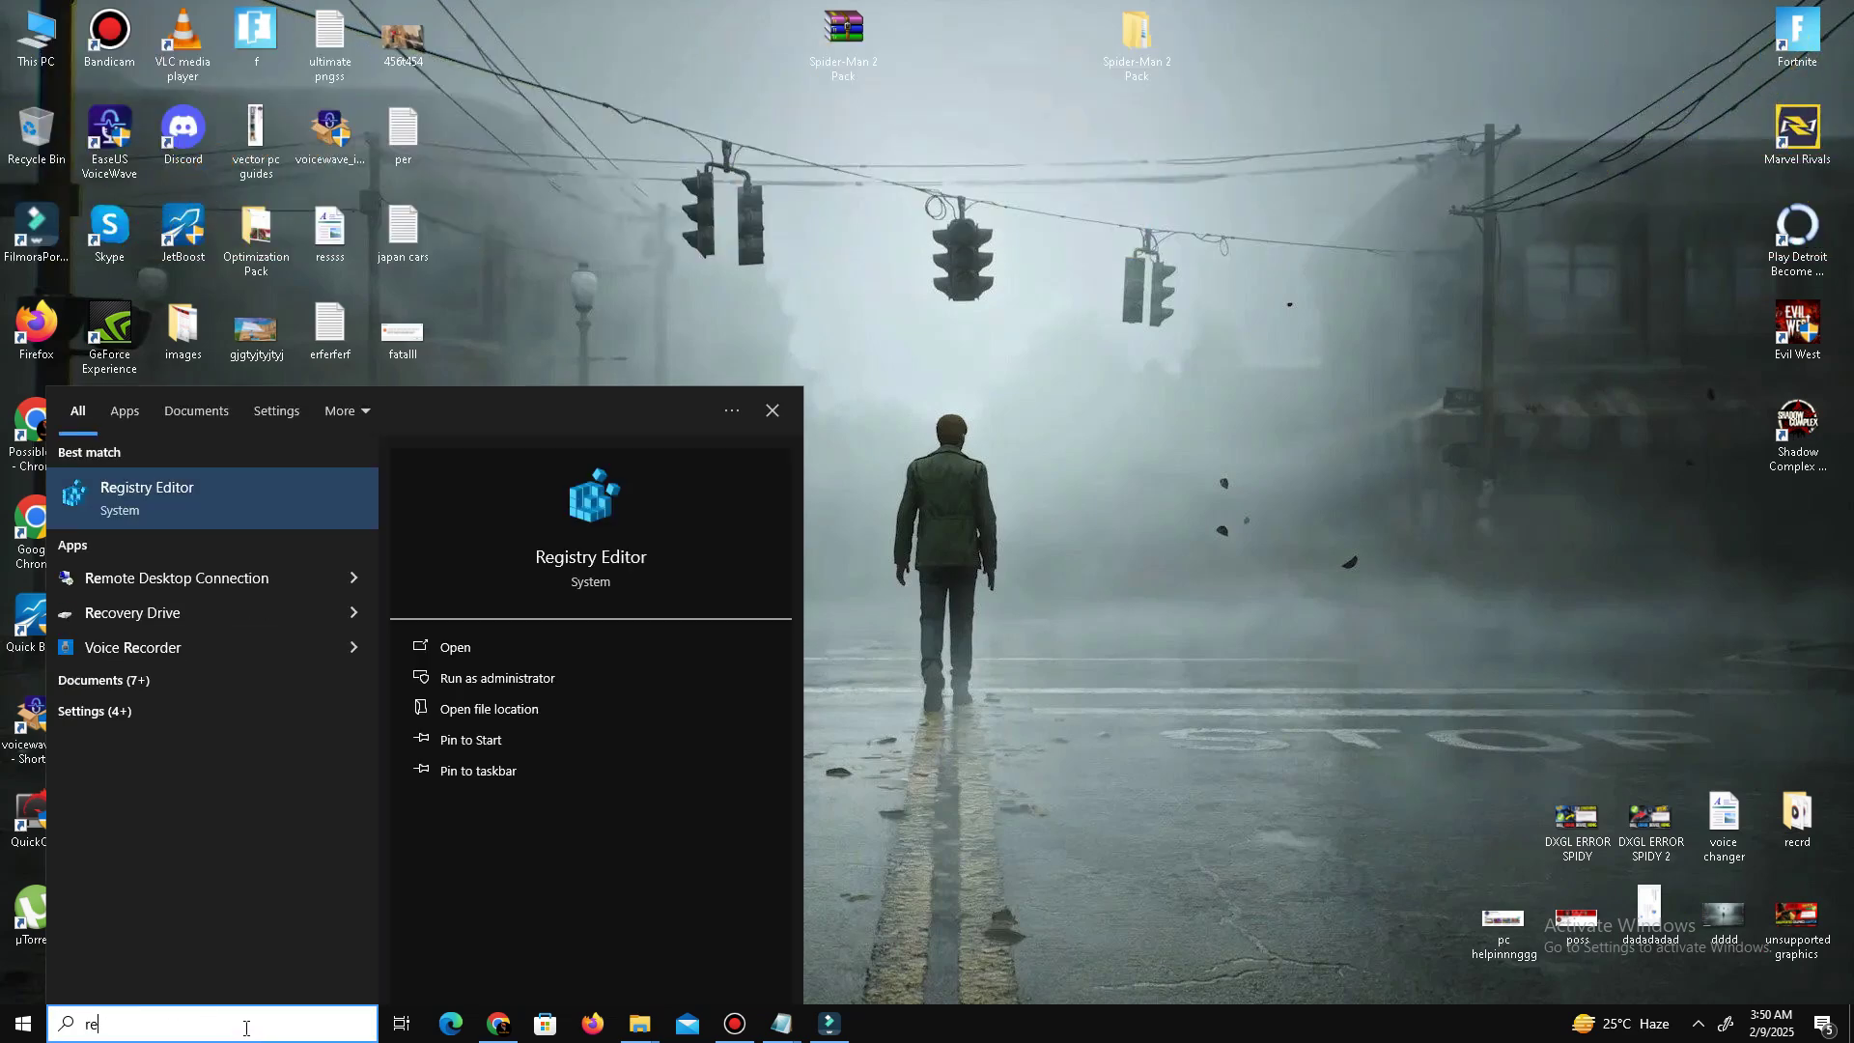
click(235, 510)
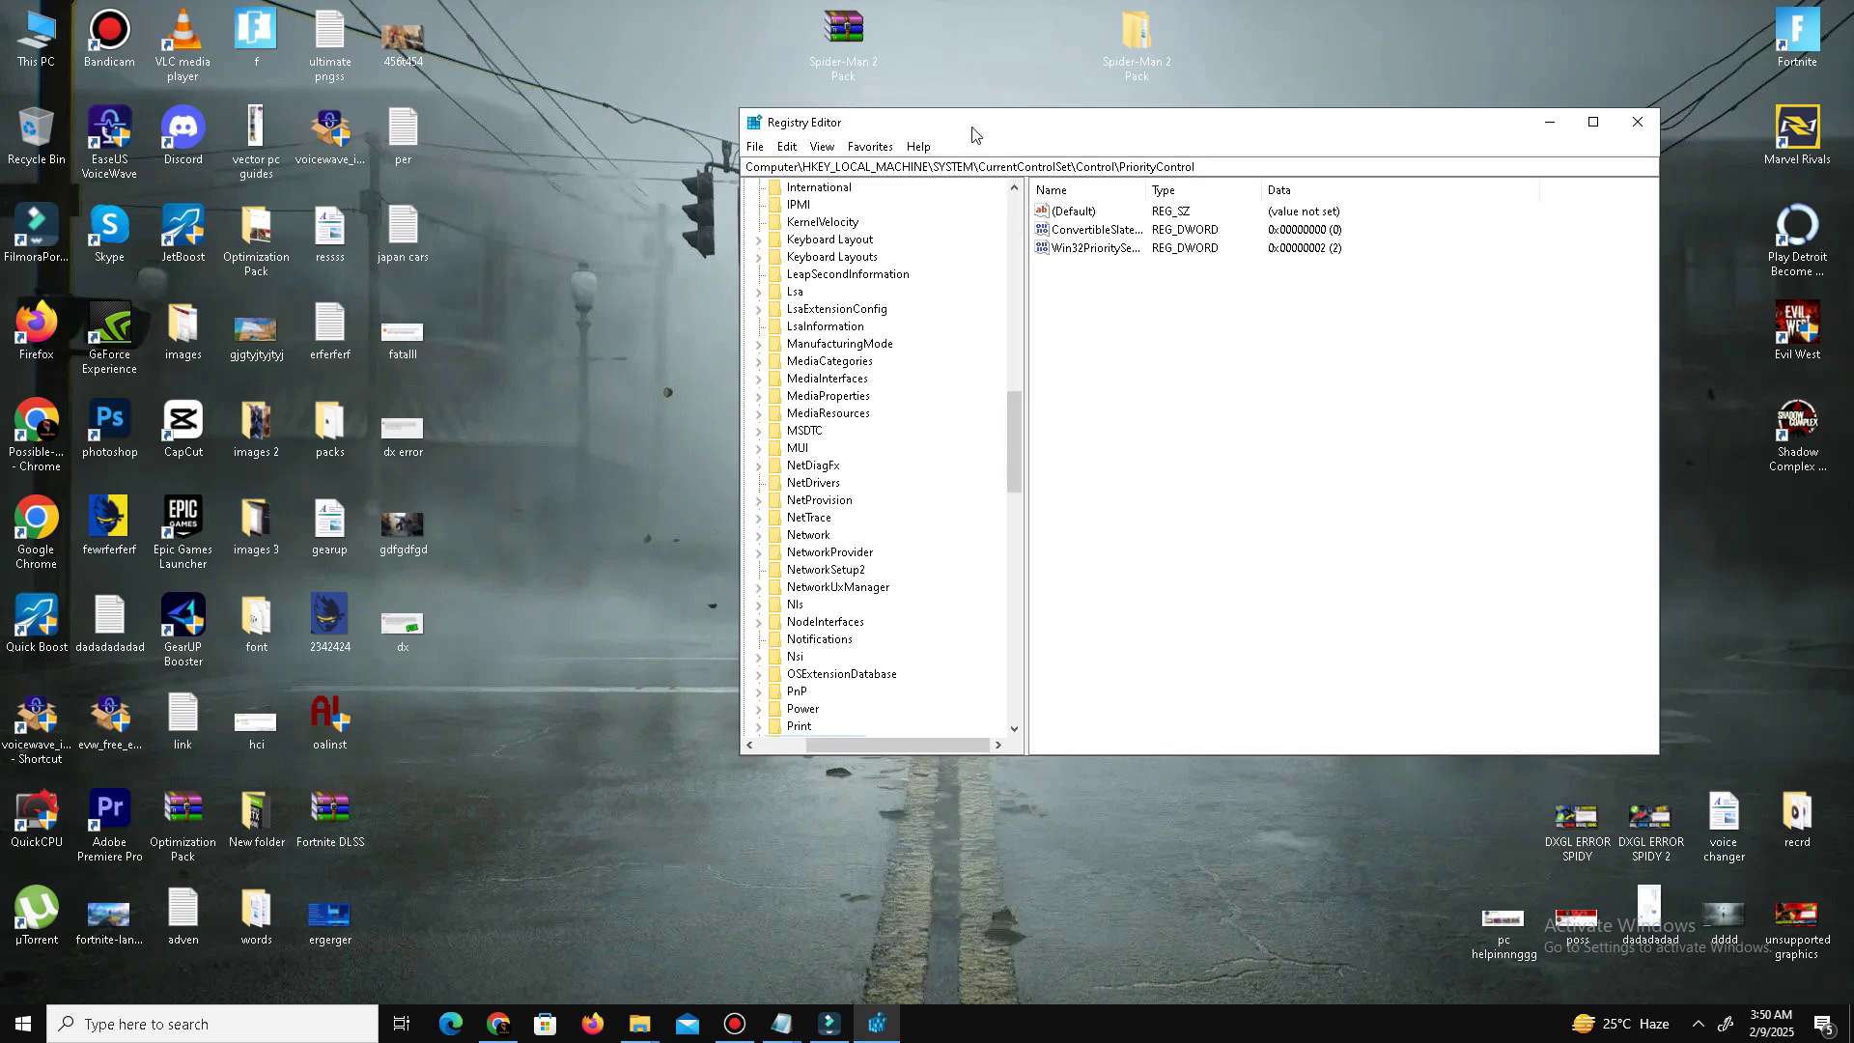
drag(977, 128, 845, 127)
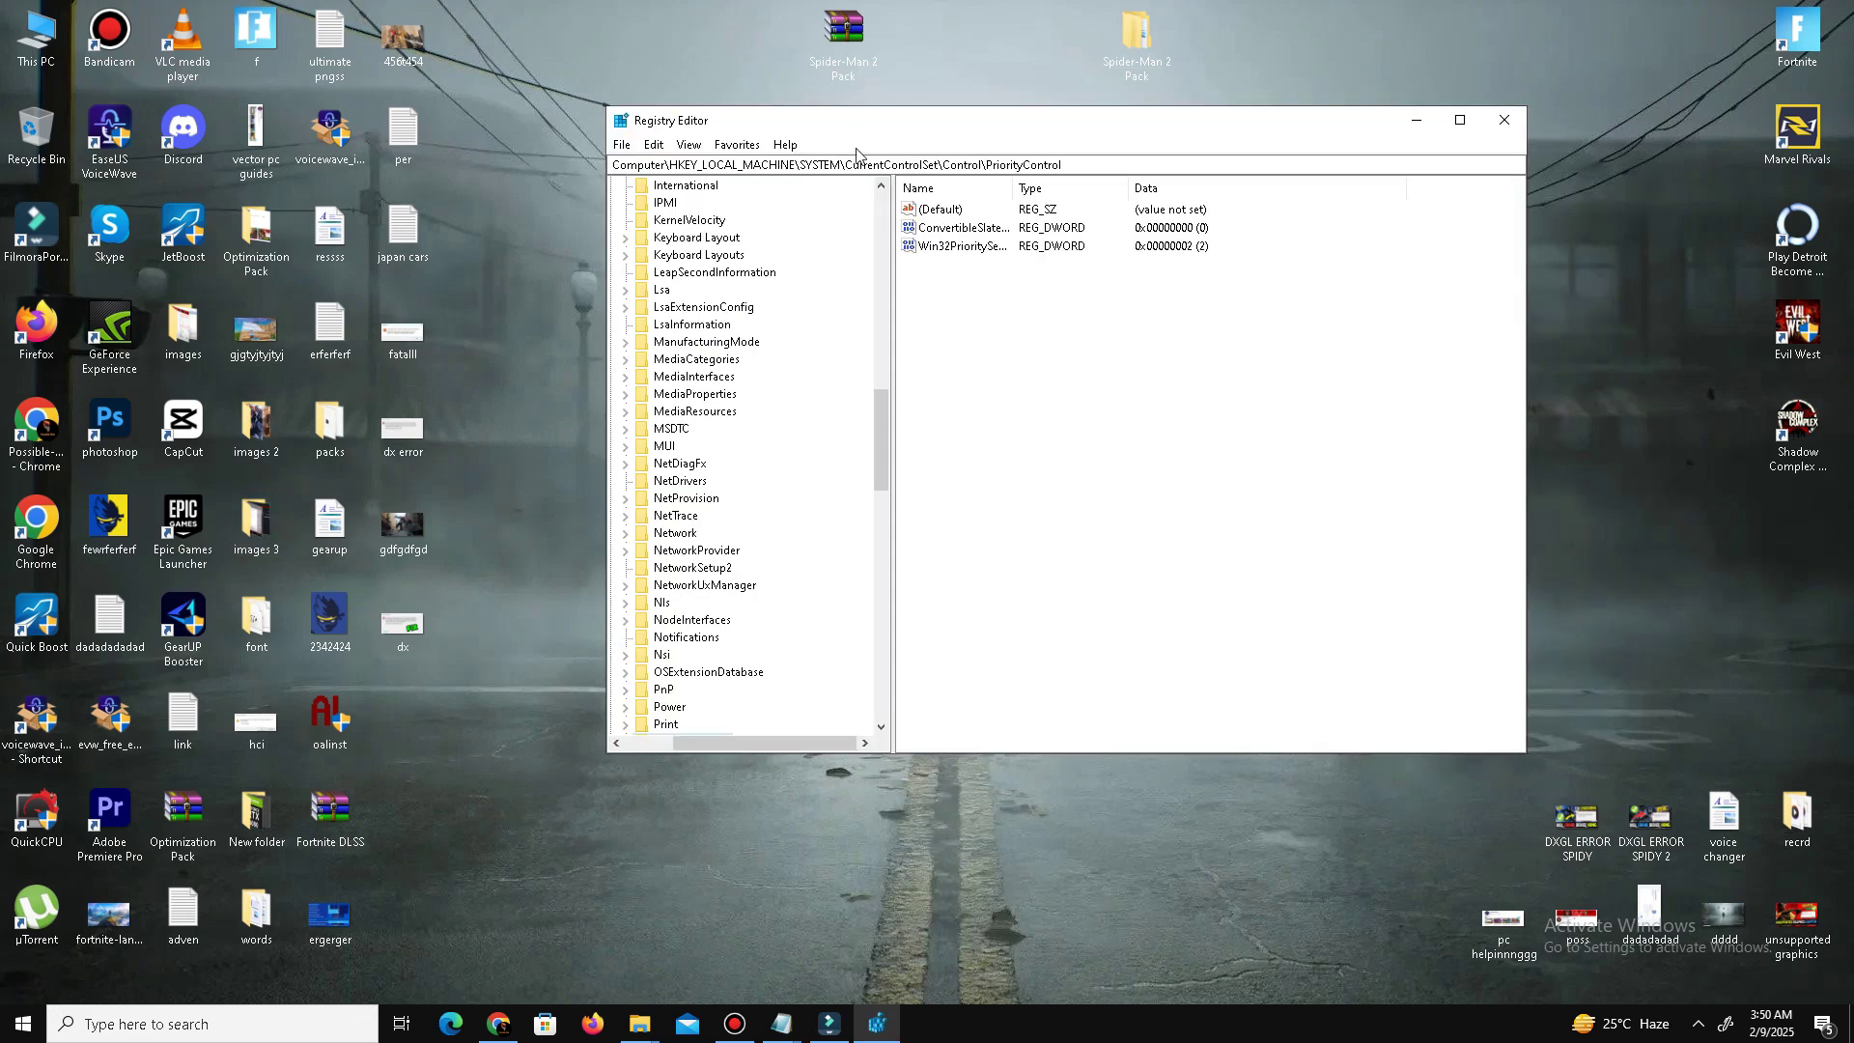
- Copy the PriorityControl path from Notepad and navigate Registry Editor to that key
click(927, 166)
mouse_move(782, 1023)
click(850, 952)
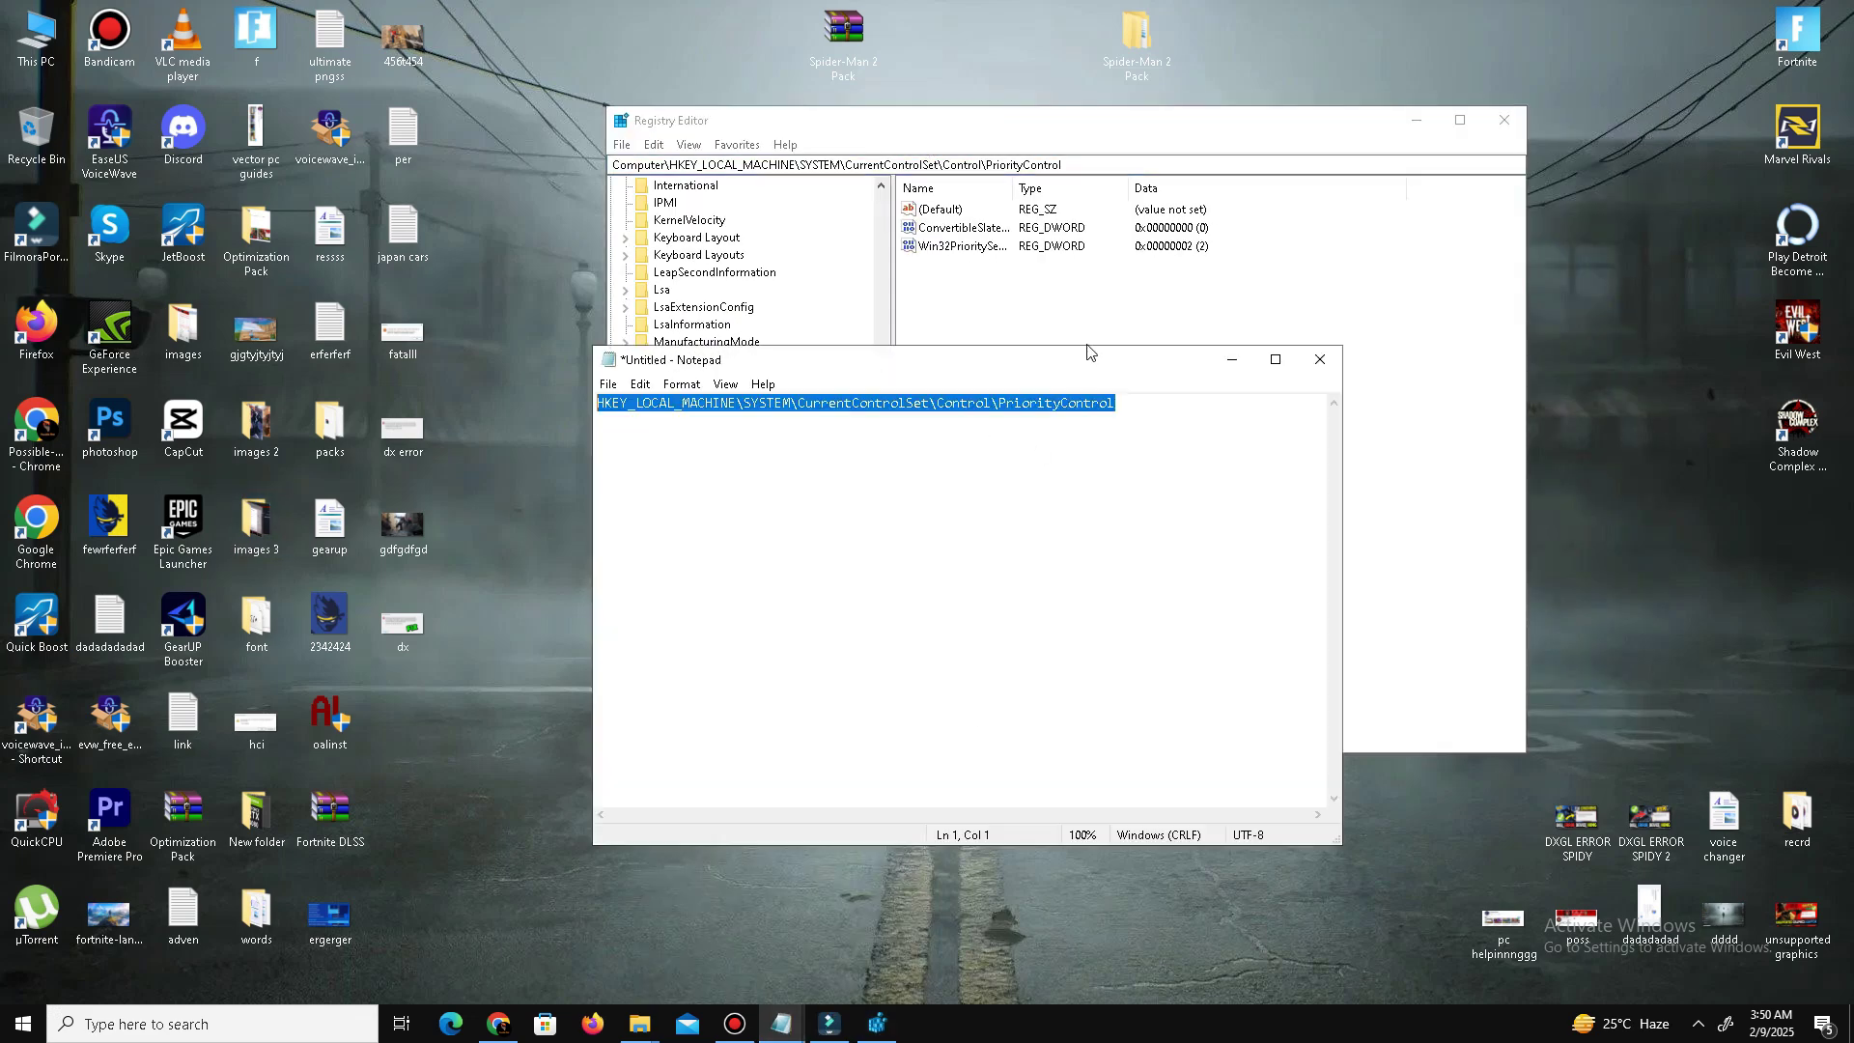
click(1141, 410)
double_click(682, 401)
right_click(693, 399)
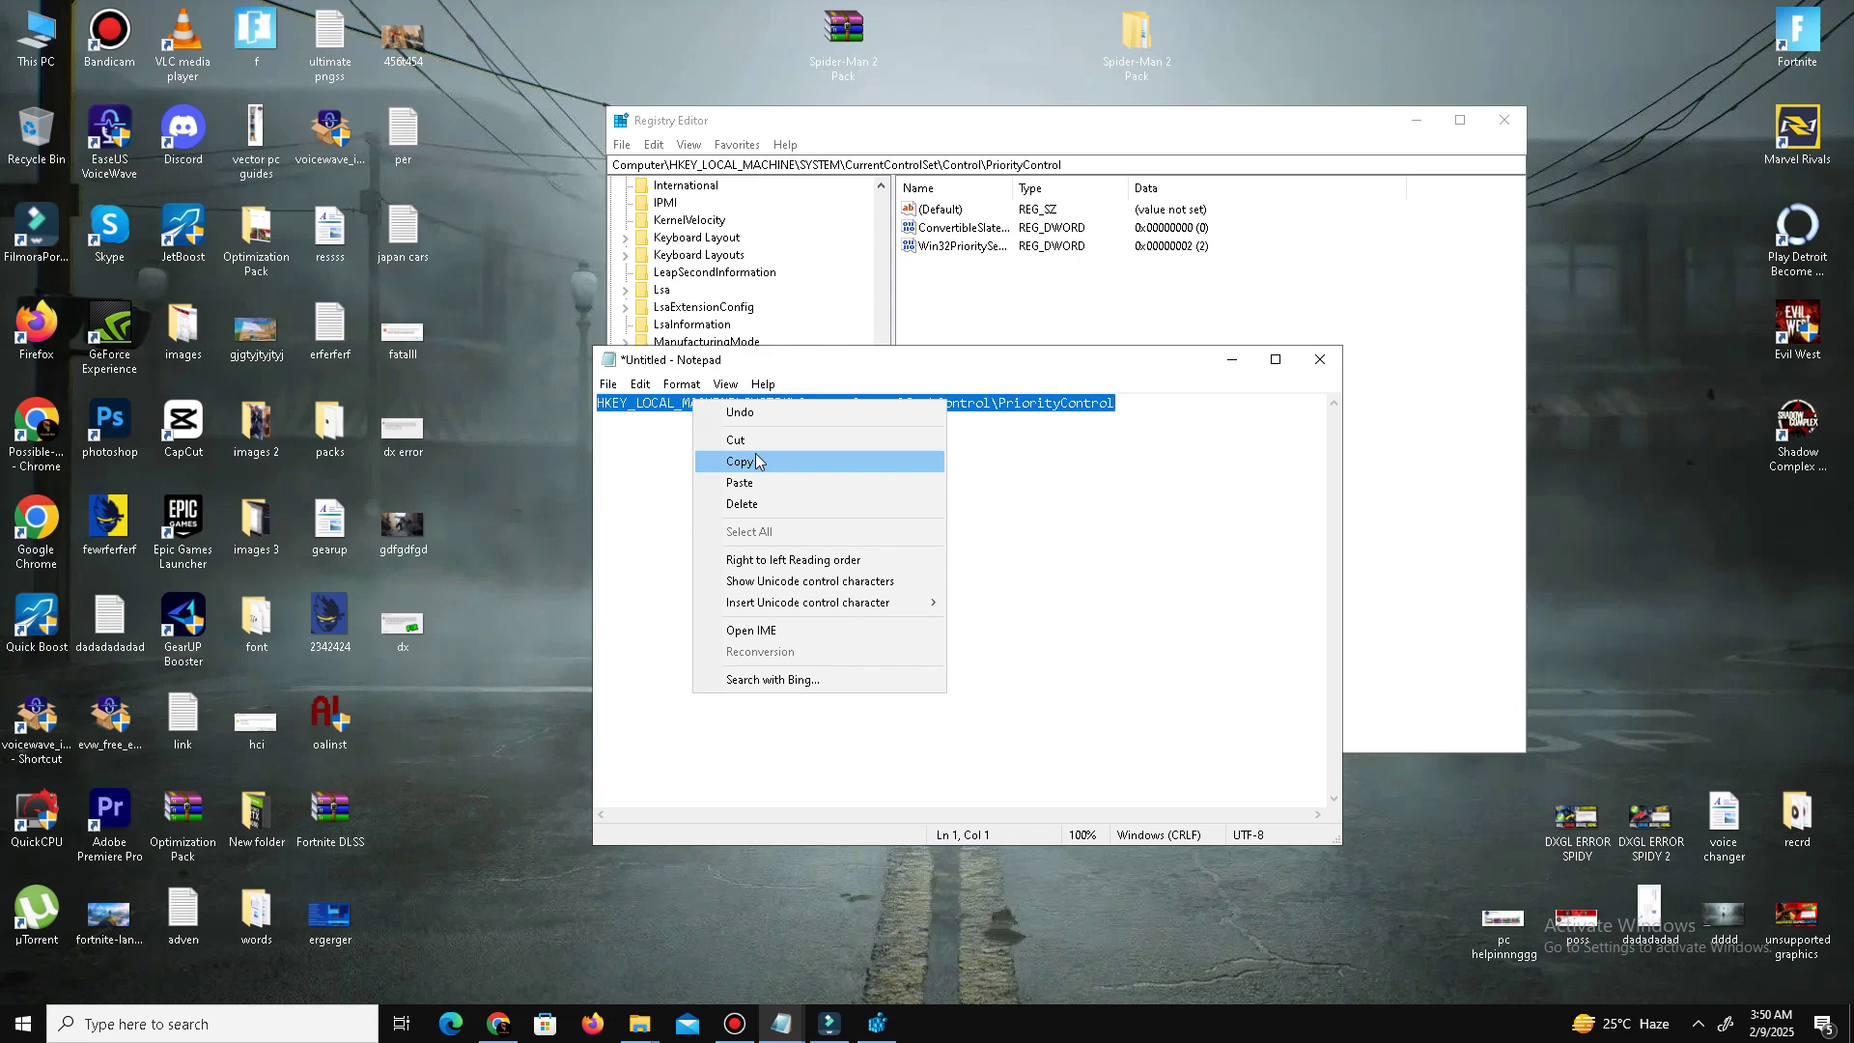
click(736, 461)
click(1231, 359)
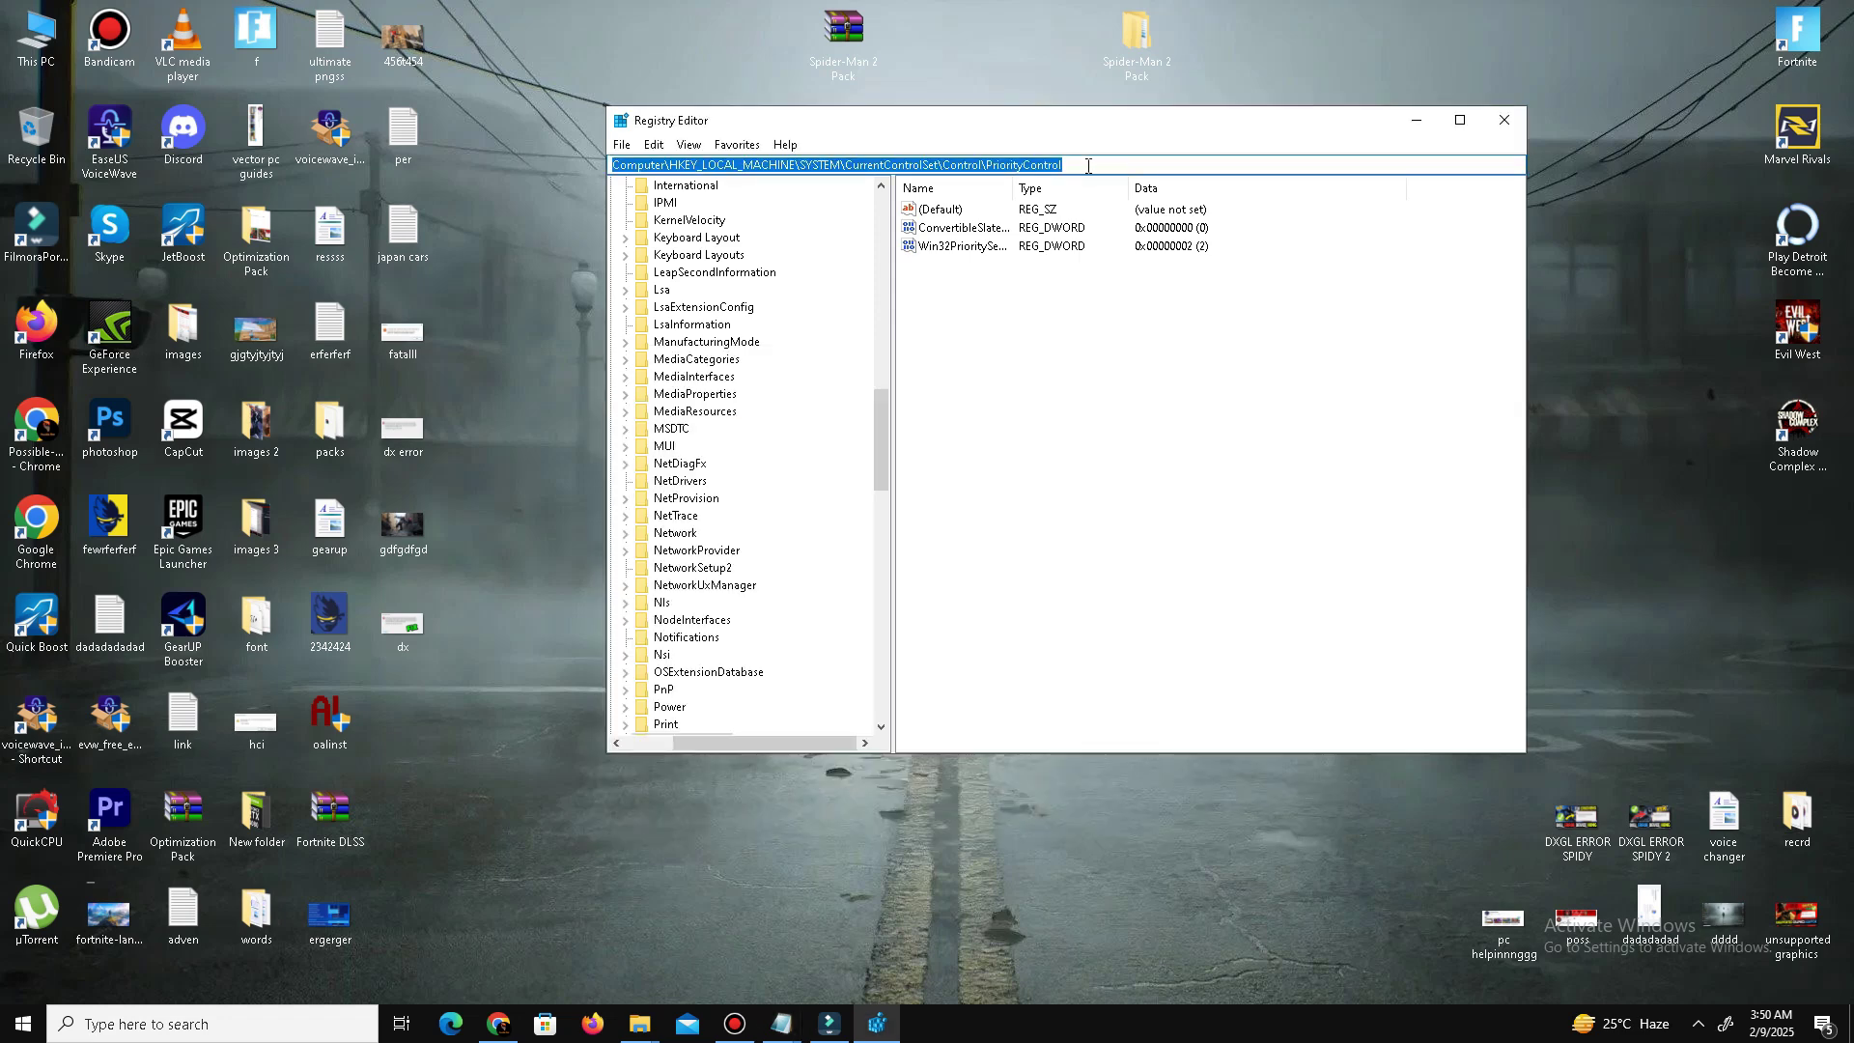
key(Return)
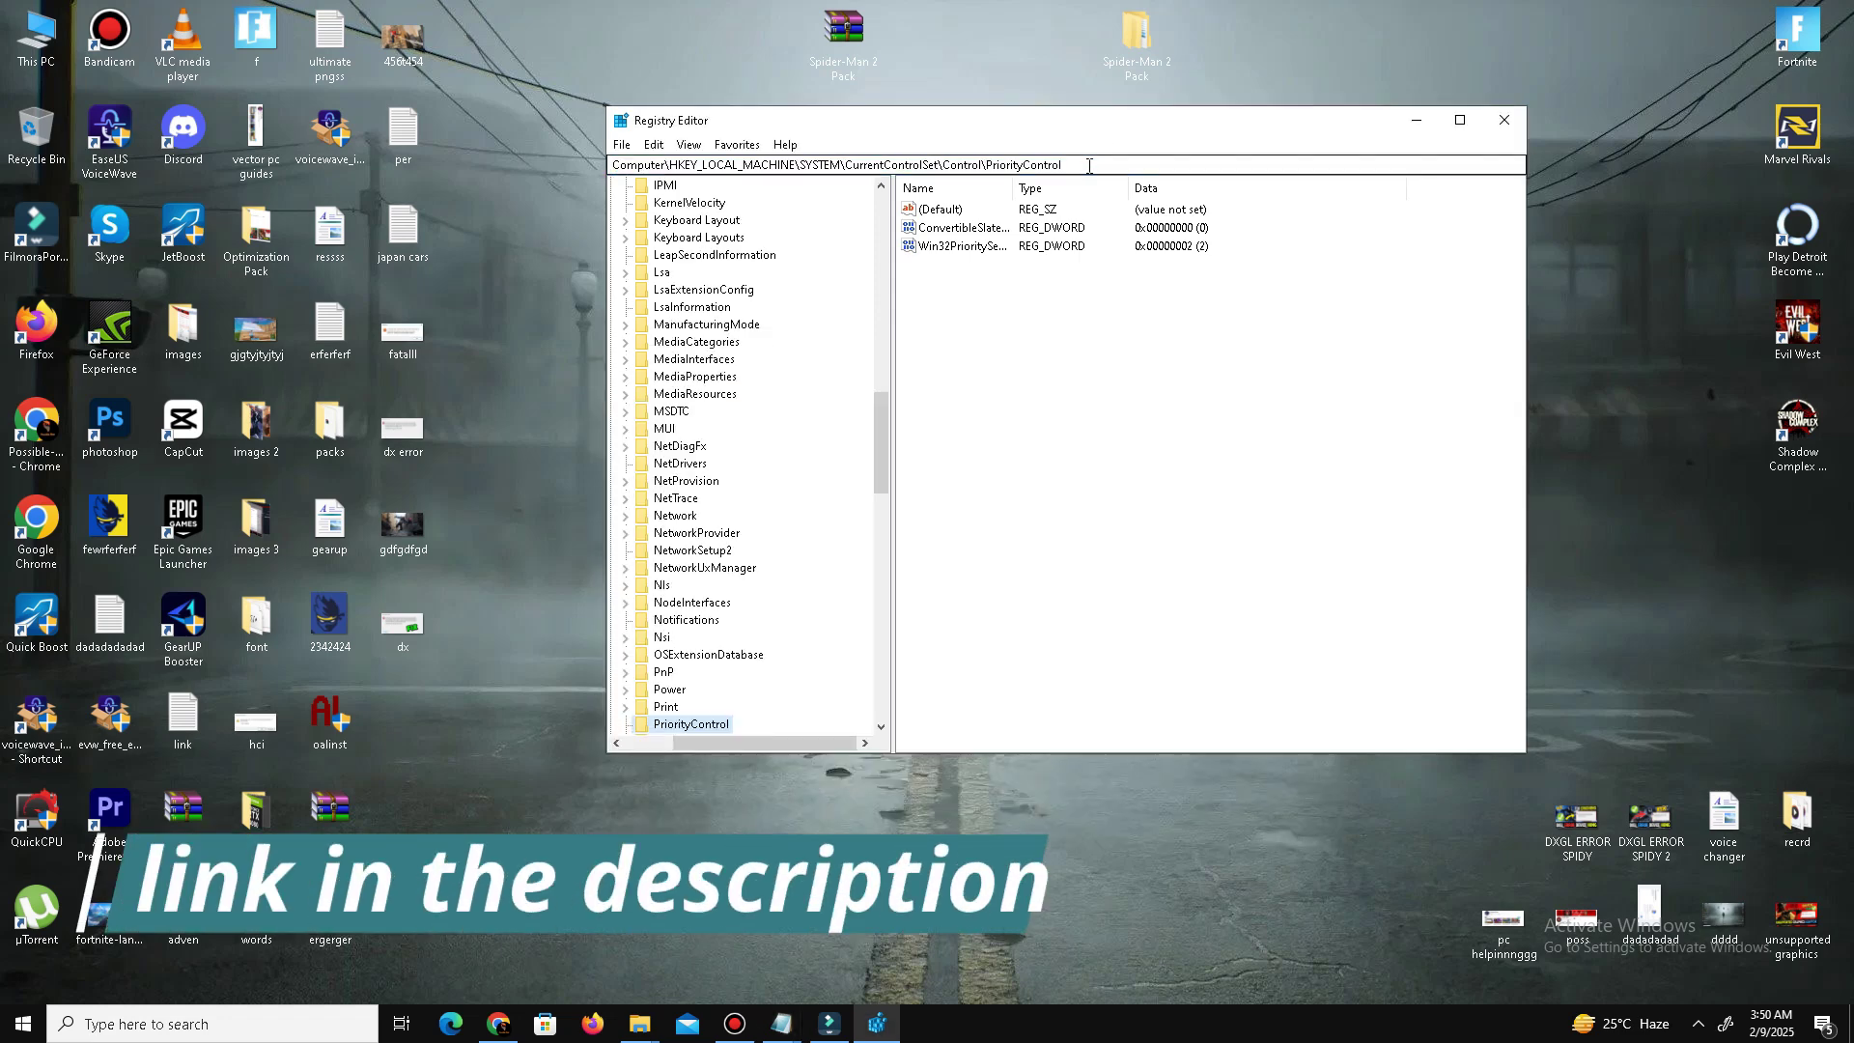
- Open the Win32PrioritySeparation value for editing, showing its current value 2
click(983, 248)
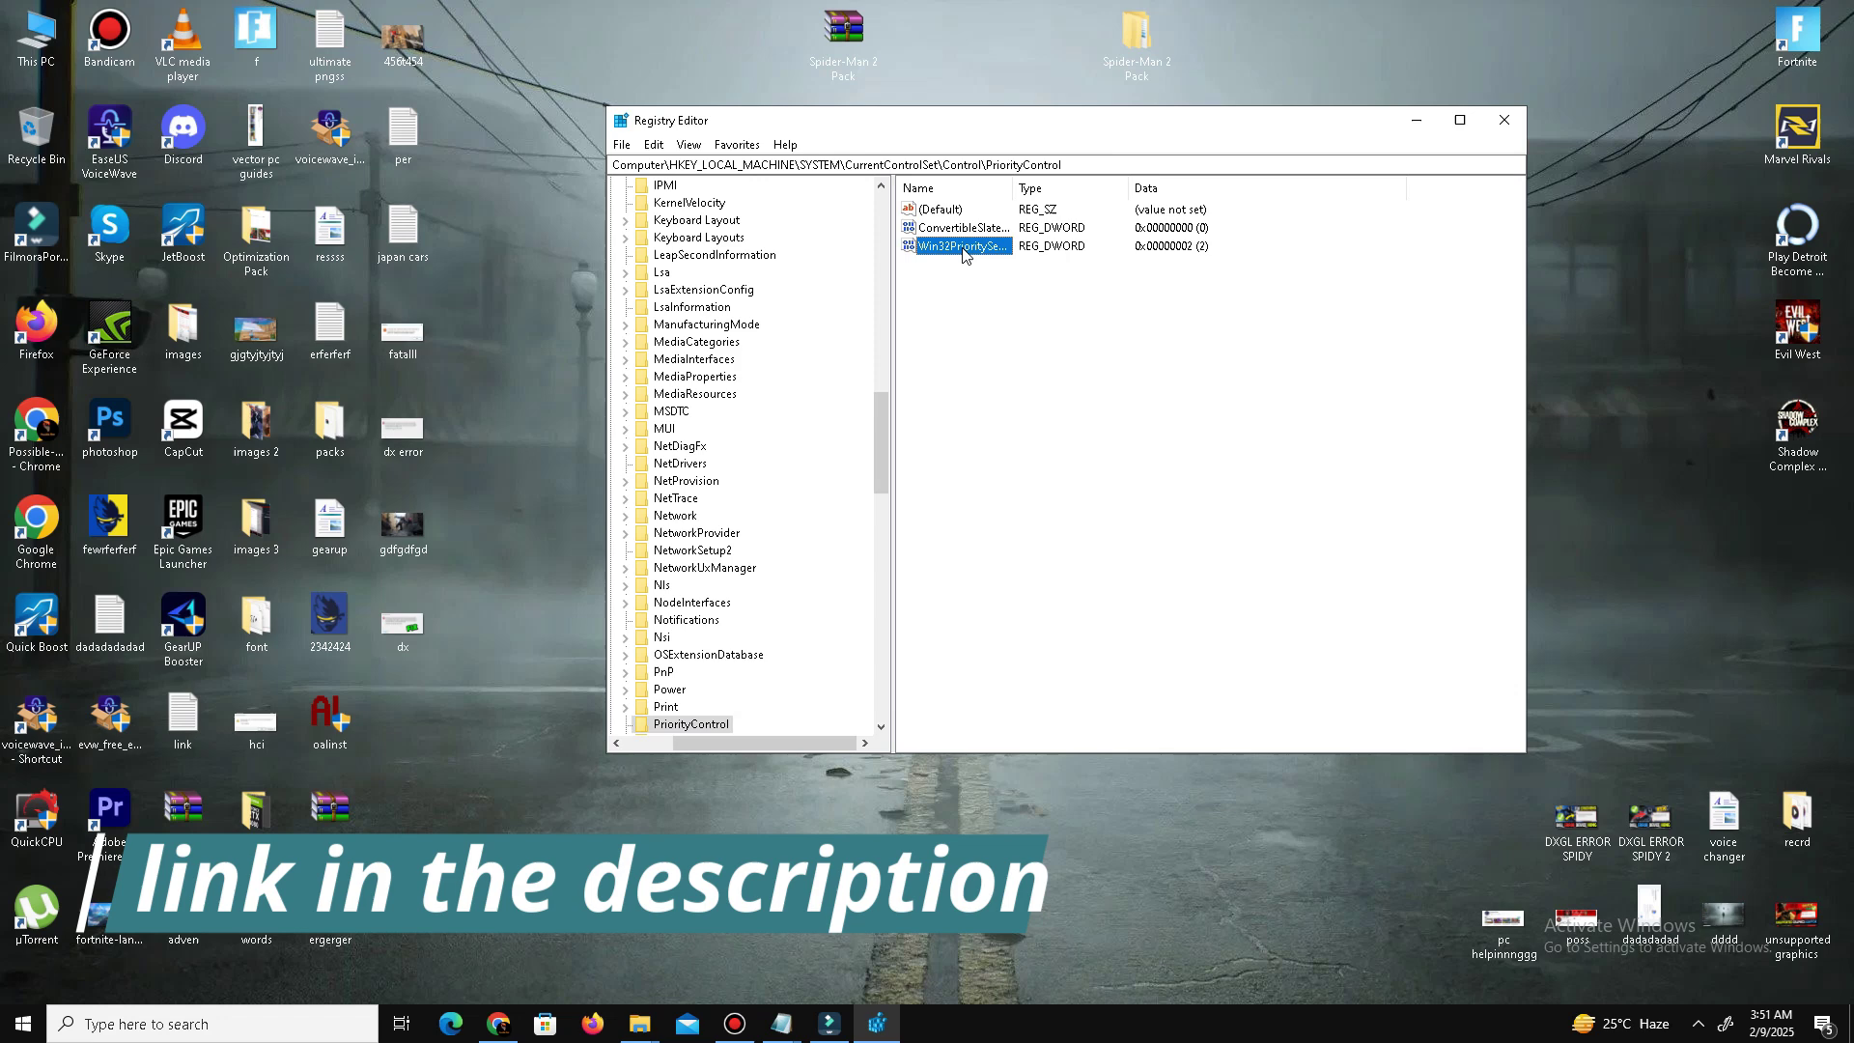
double_click(963, 247)
drag(894, 218, 1198, 236)
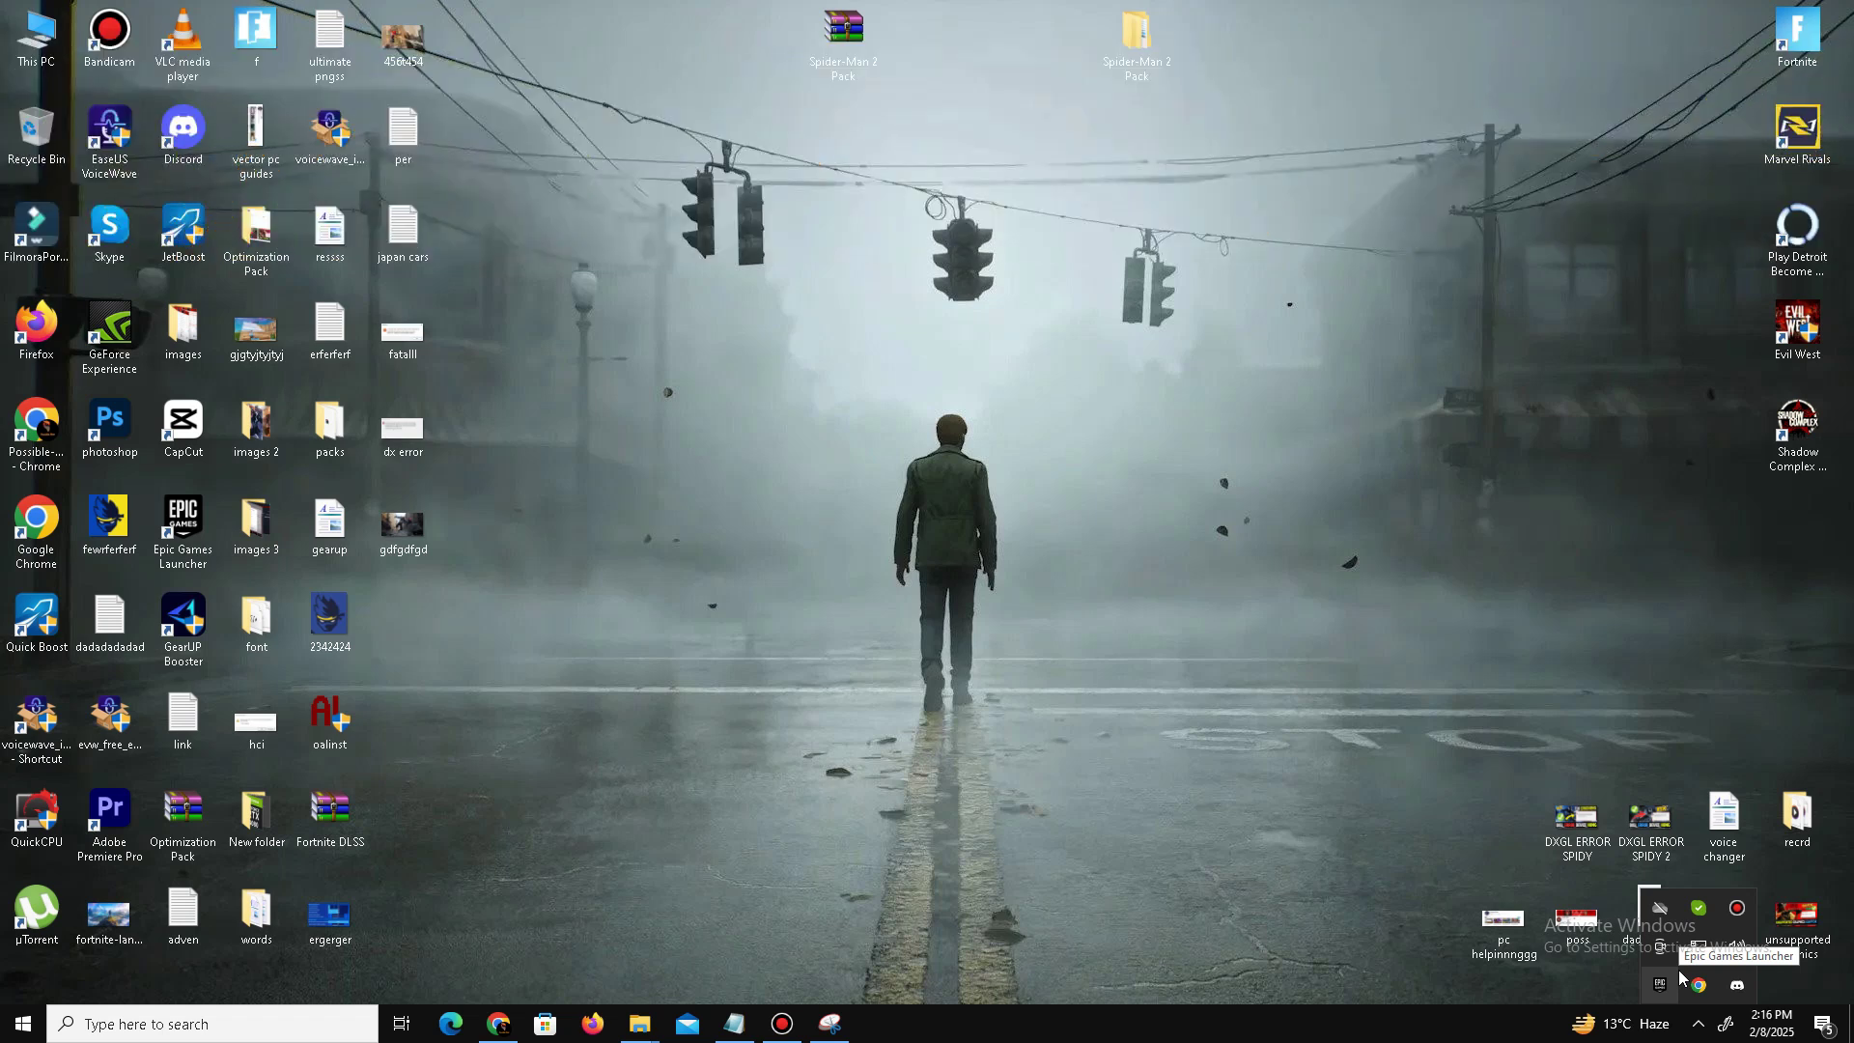
- Open Settings and go to Privacy > Background apps to confirm every app is off
click(708, 722)
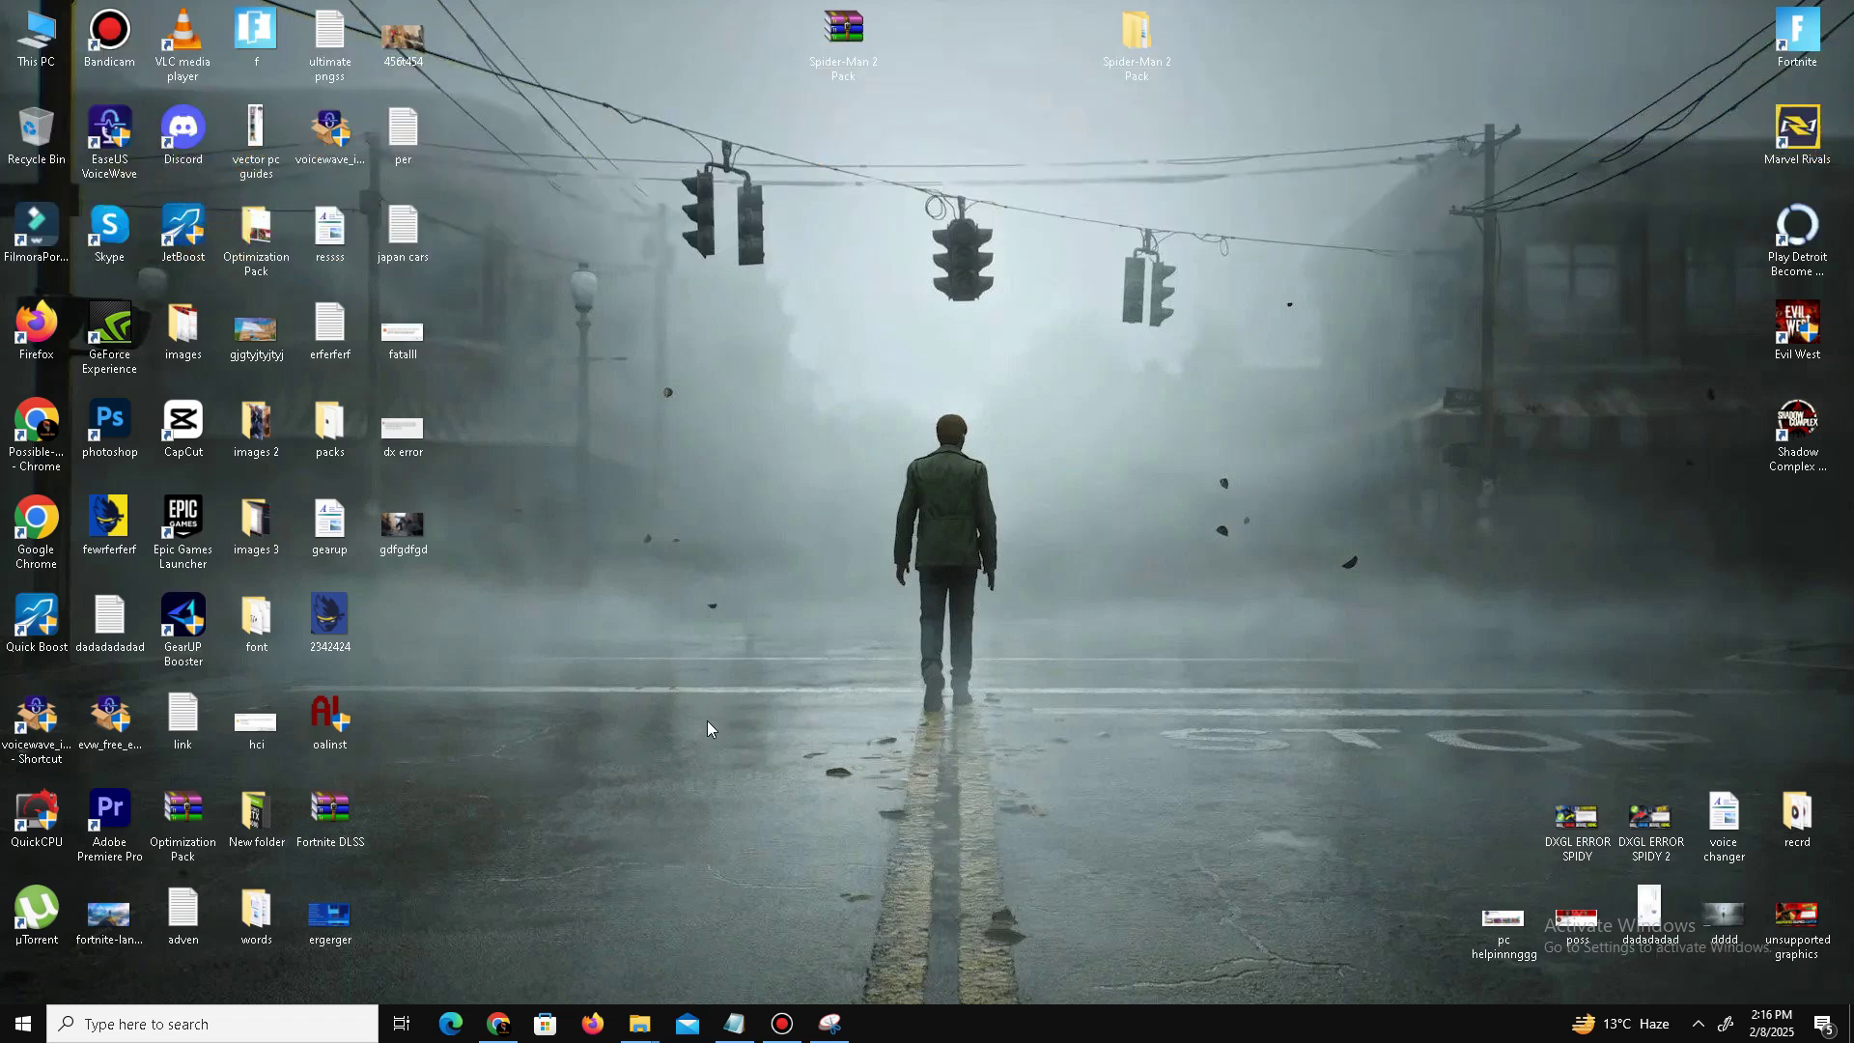
click(221, 1032)
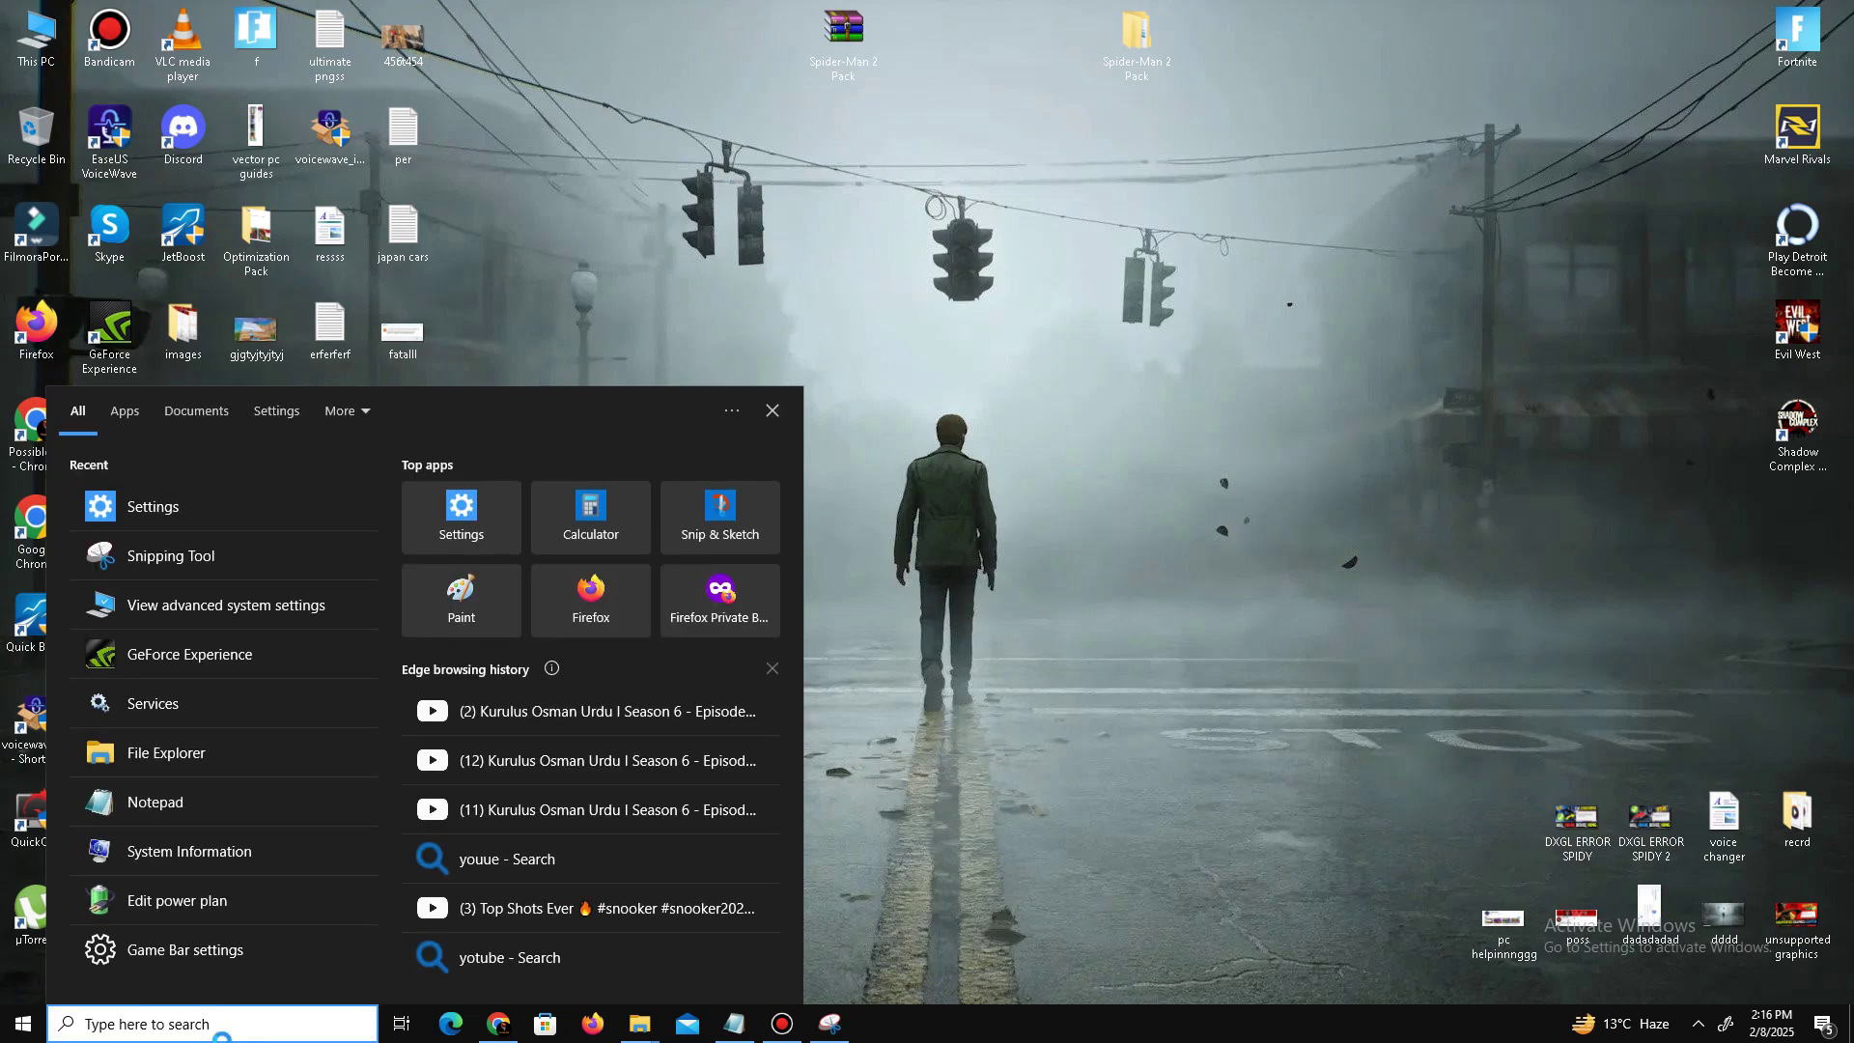
click(184, 506)
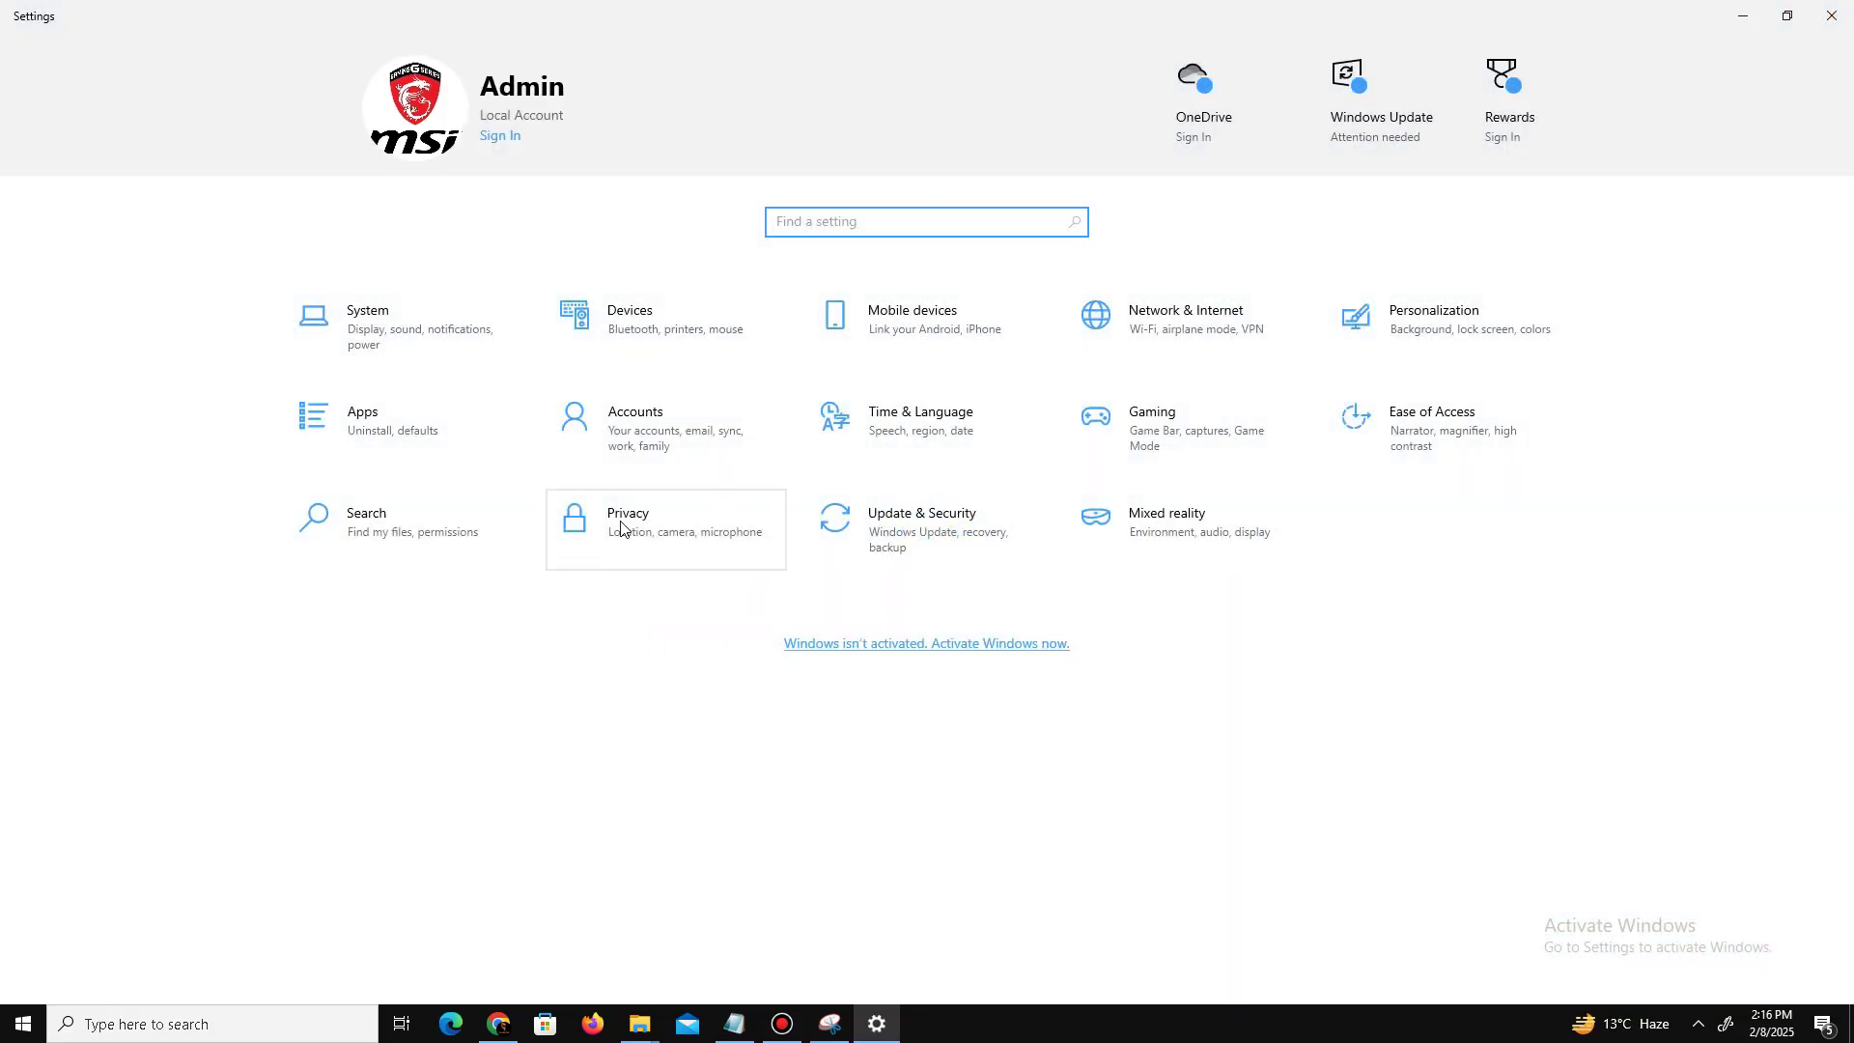
click(639, 534)
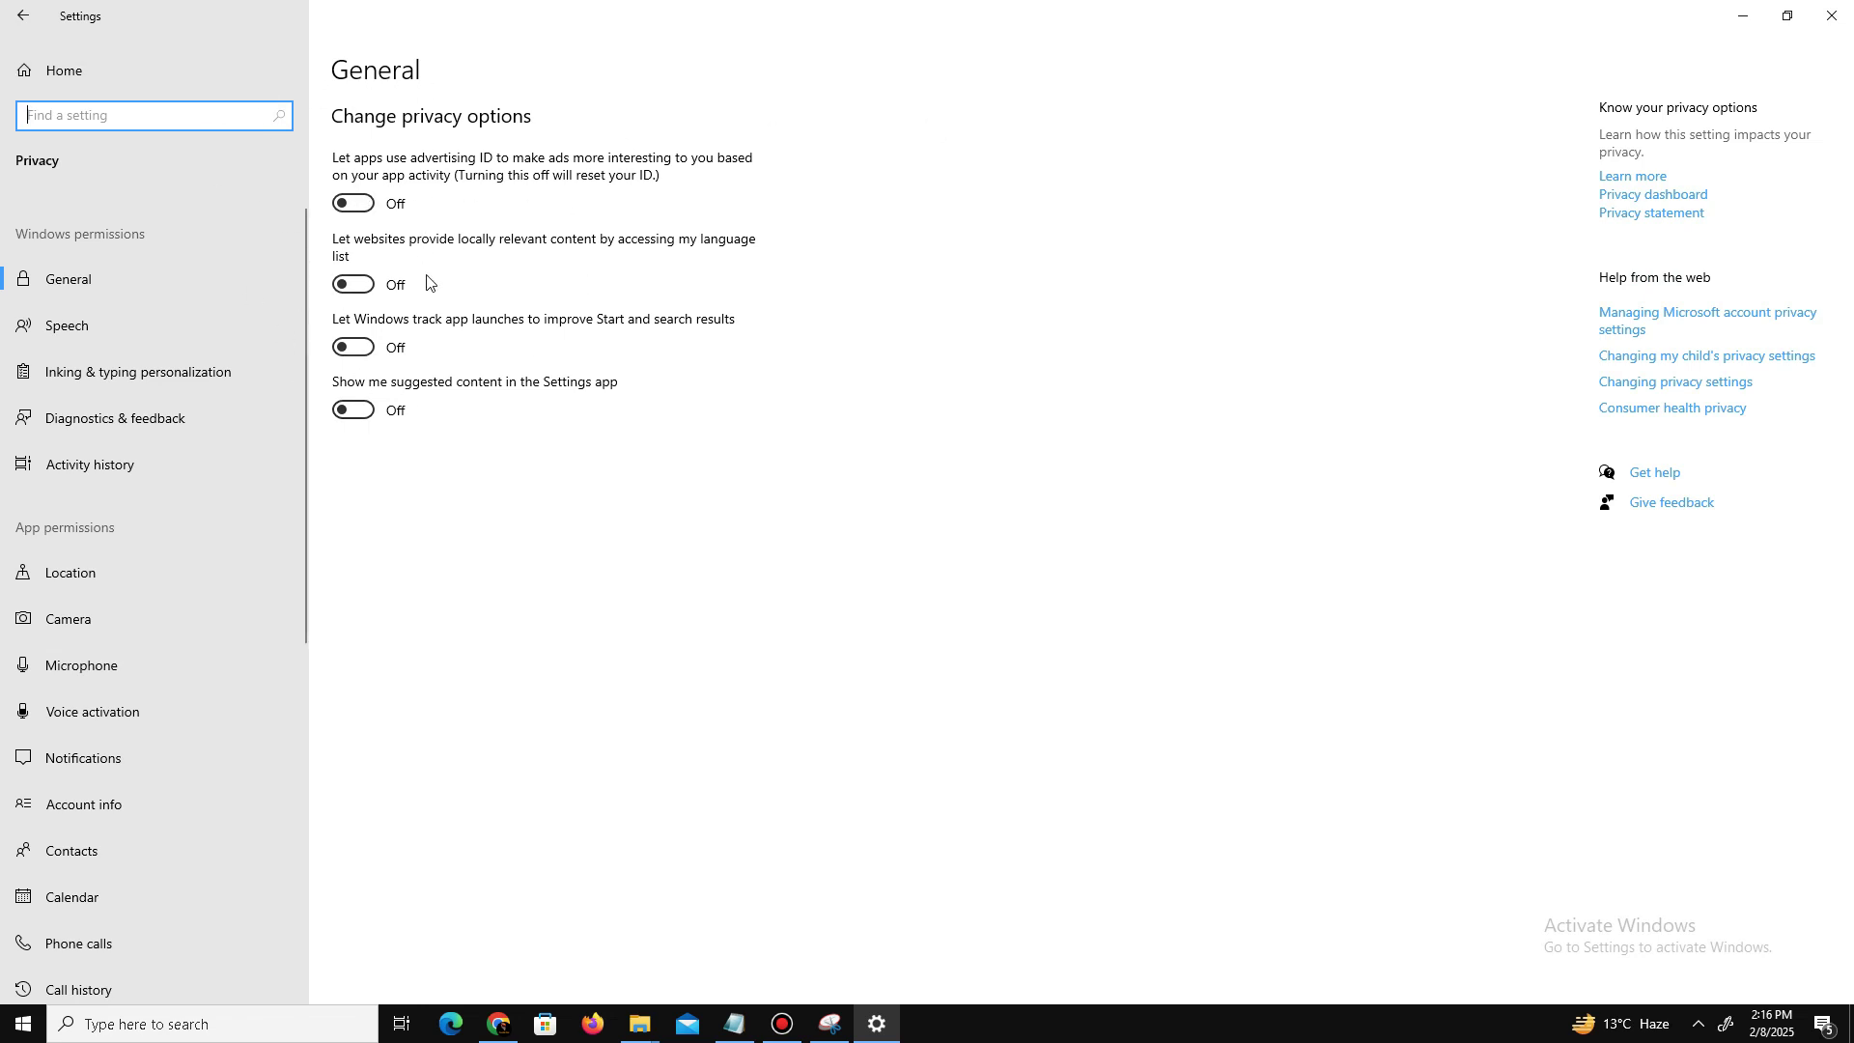
scroll(123, 682, down, 5)
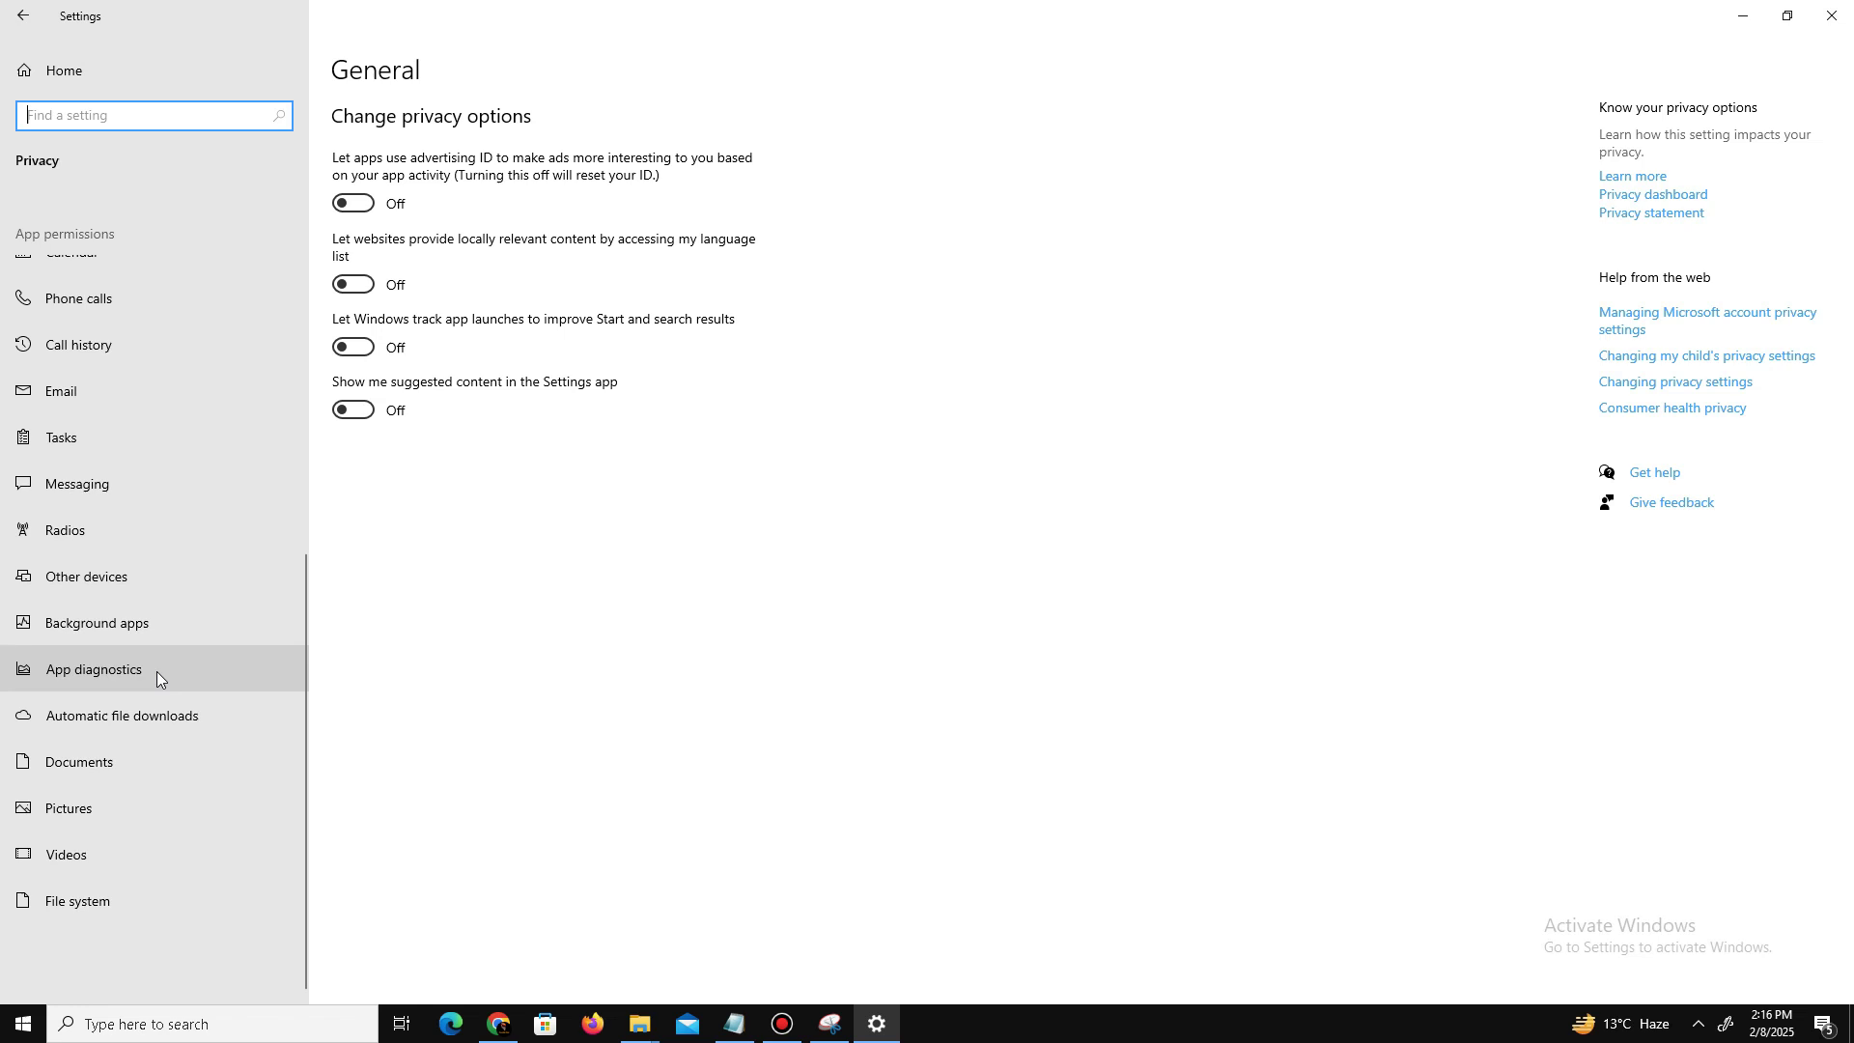
click(183, 631)
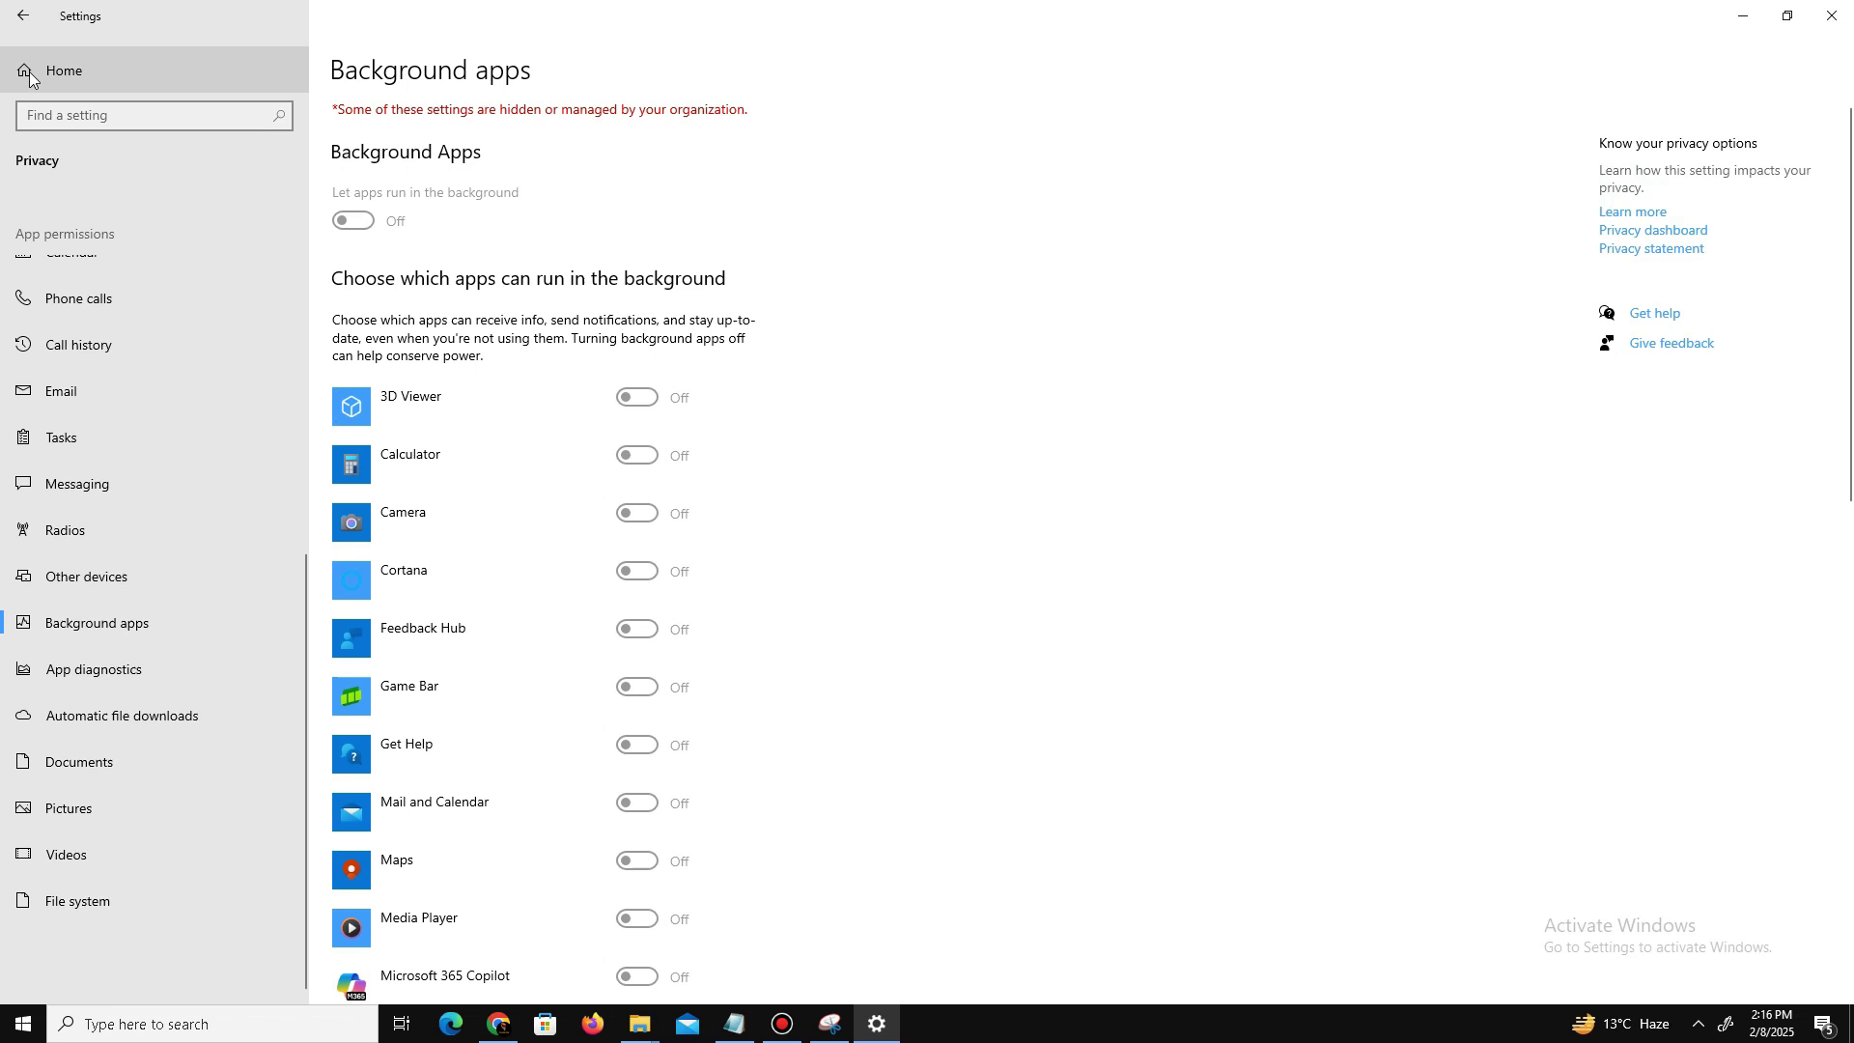
- Confirm Game Bar is off and Game Mode is on in Gaming settings
click(22, 16)
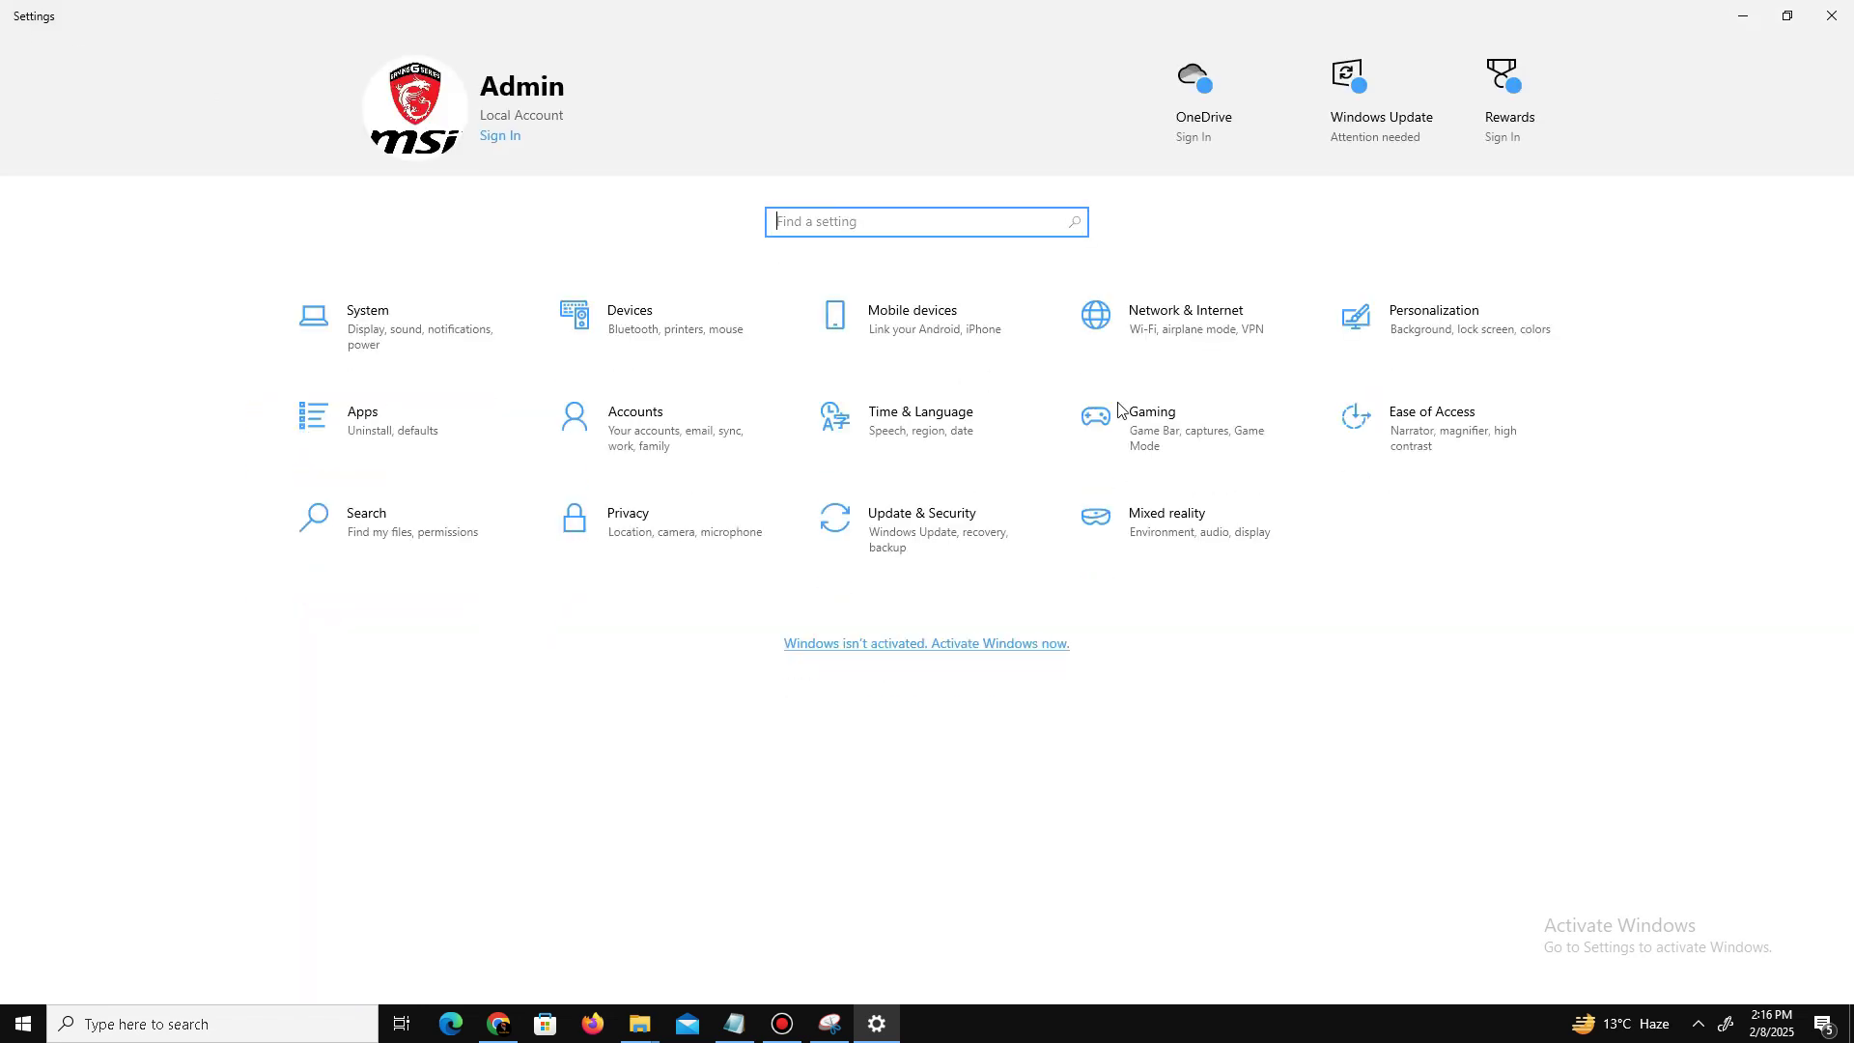
click(1162, 445)
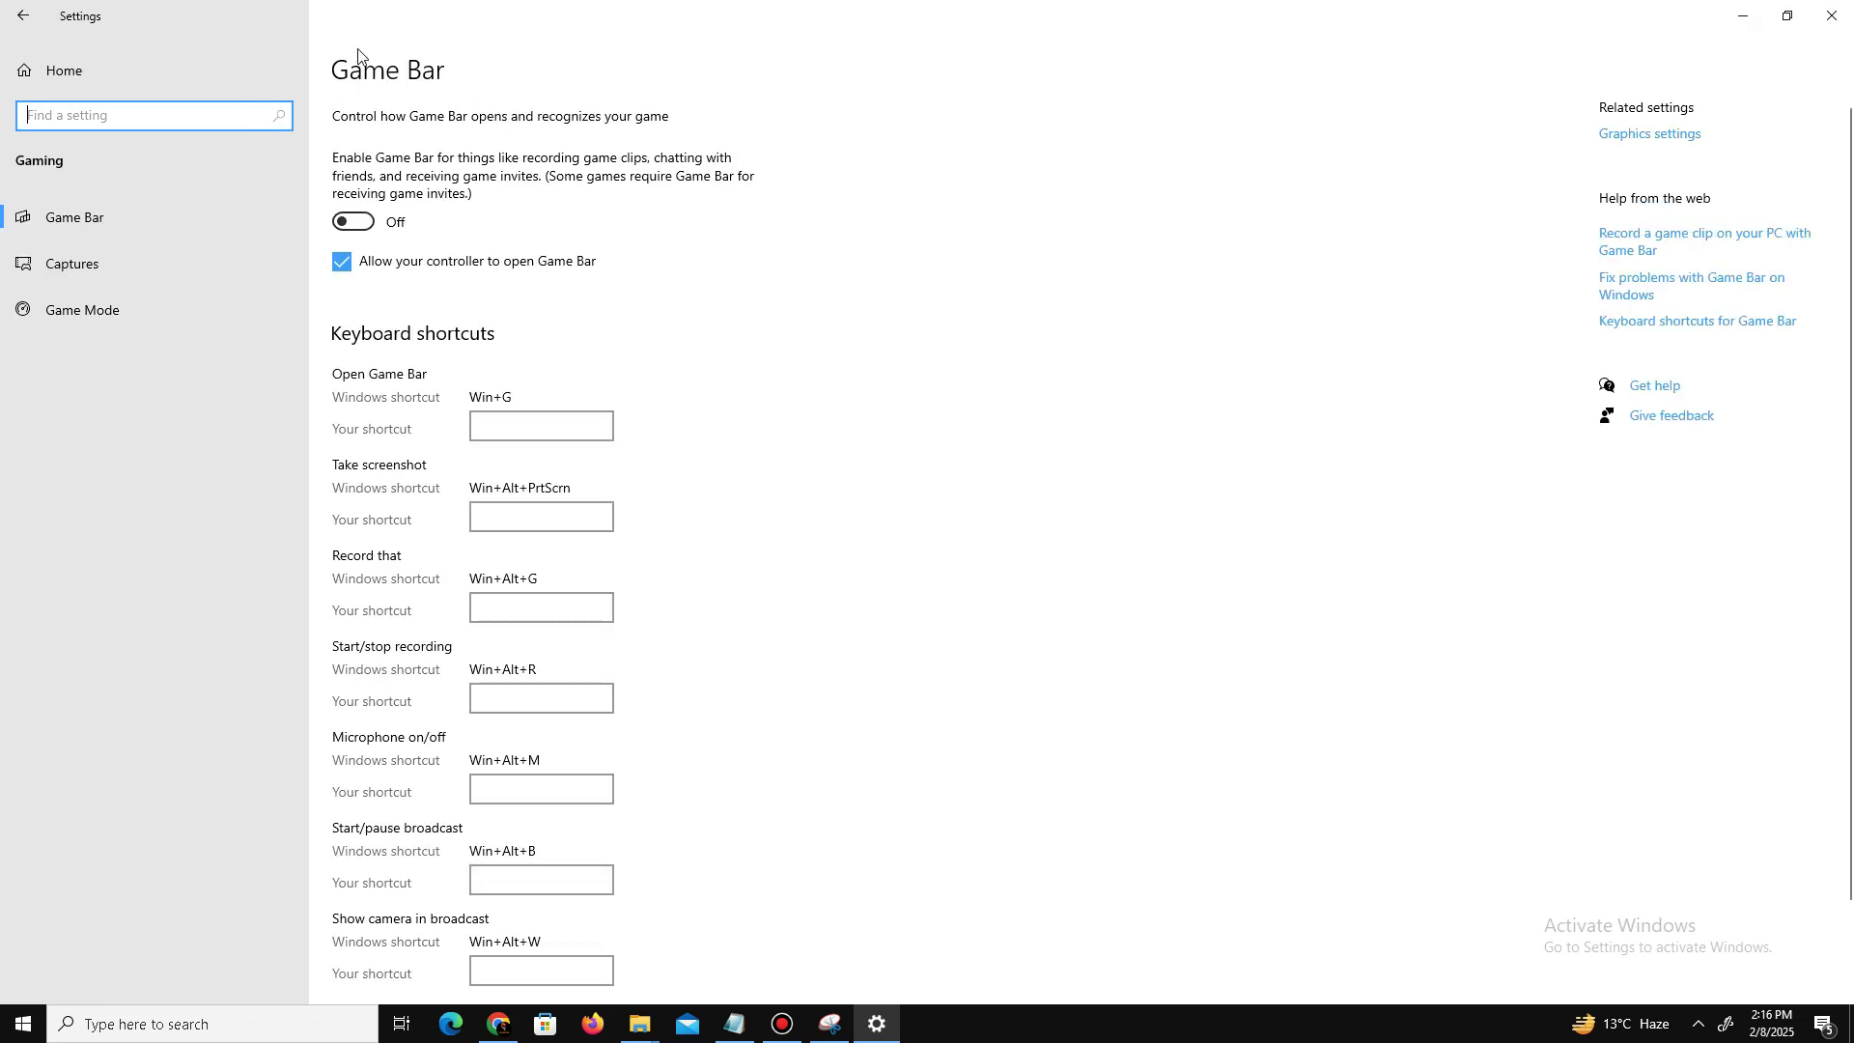
click(149, 316)
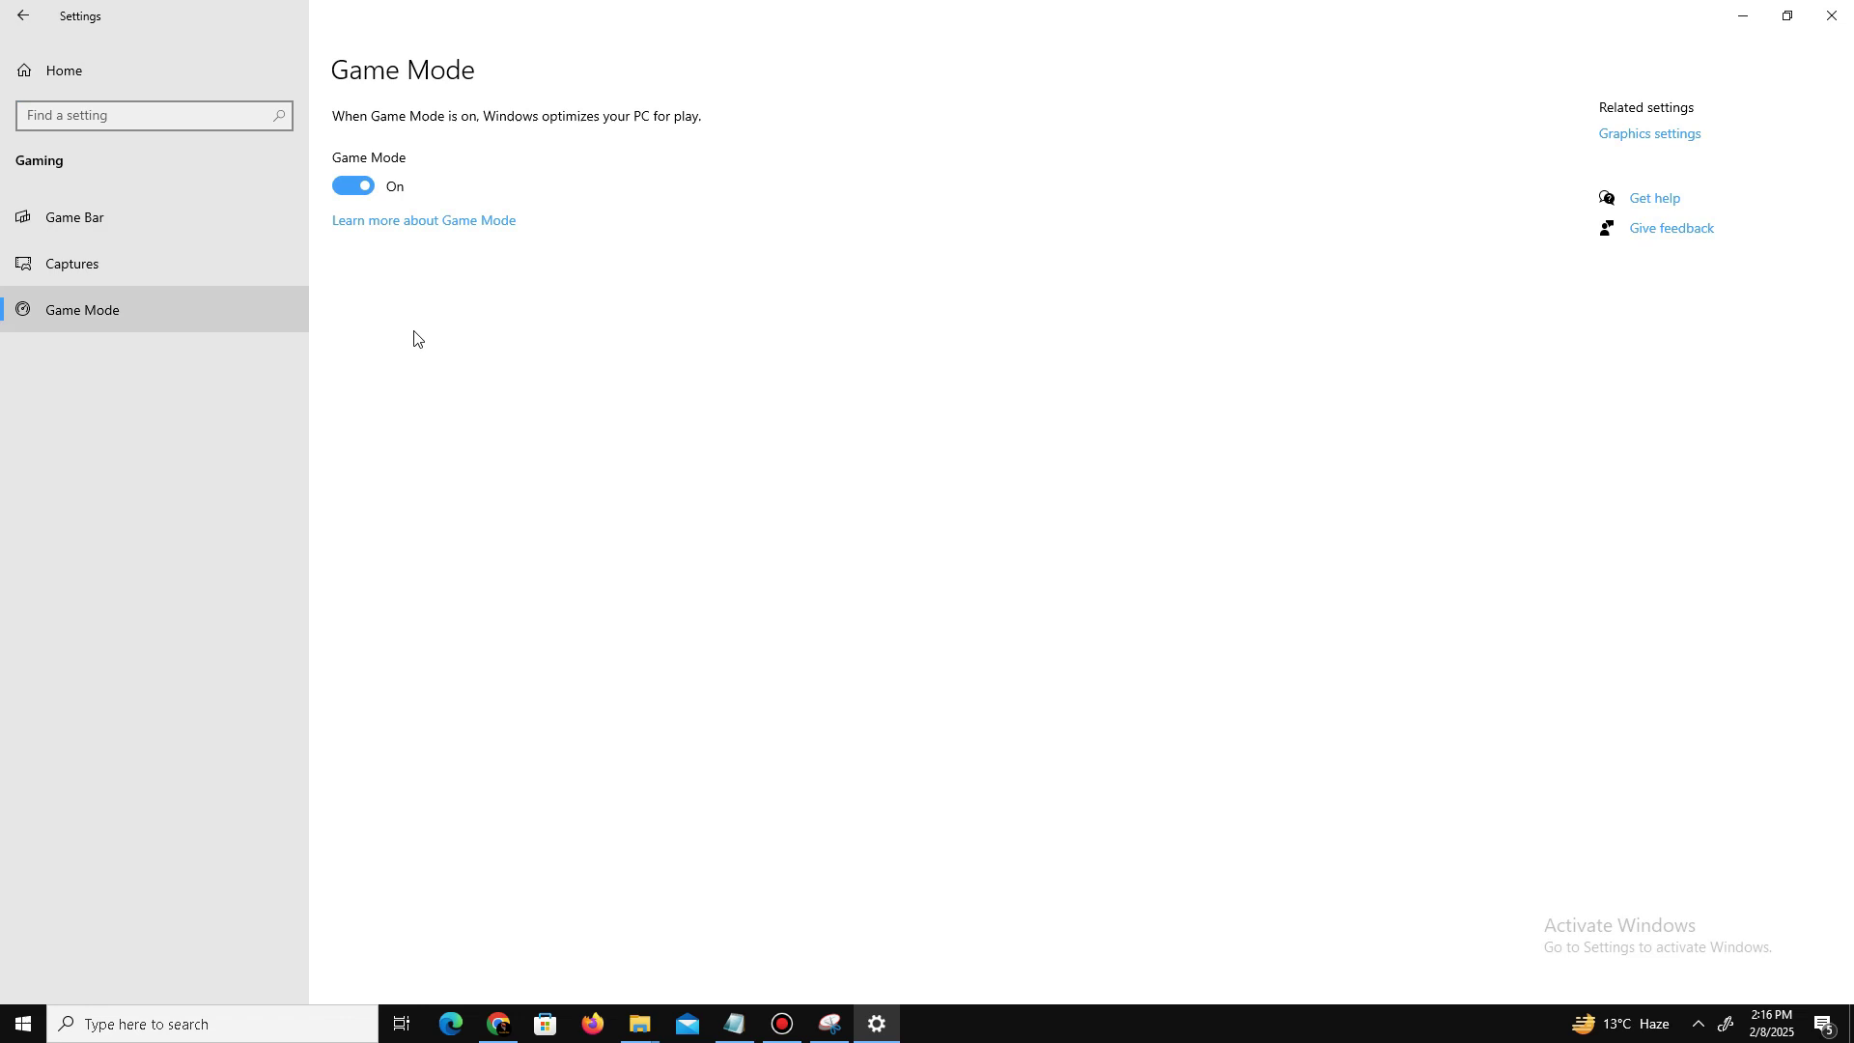
click(21, 23)
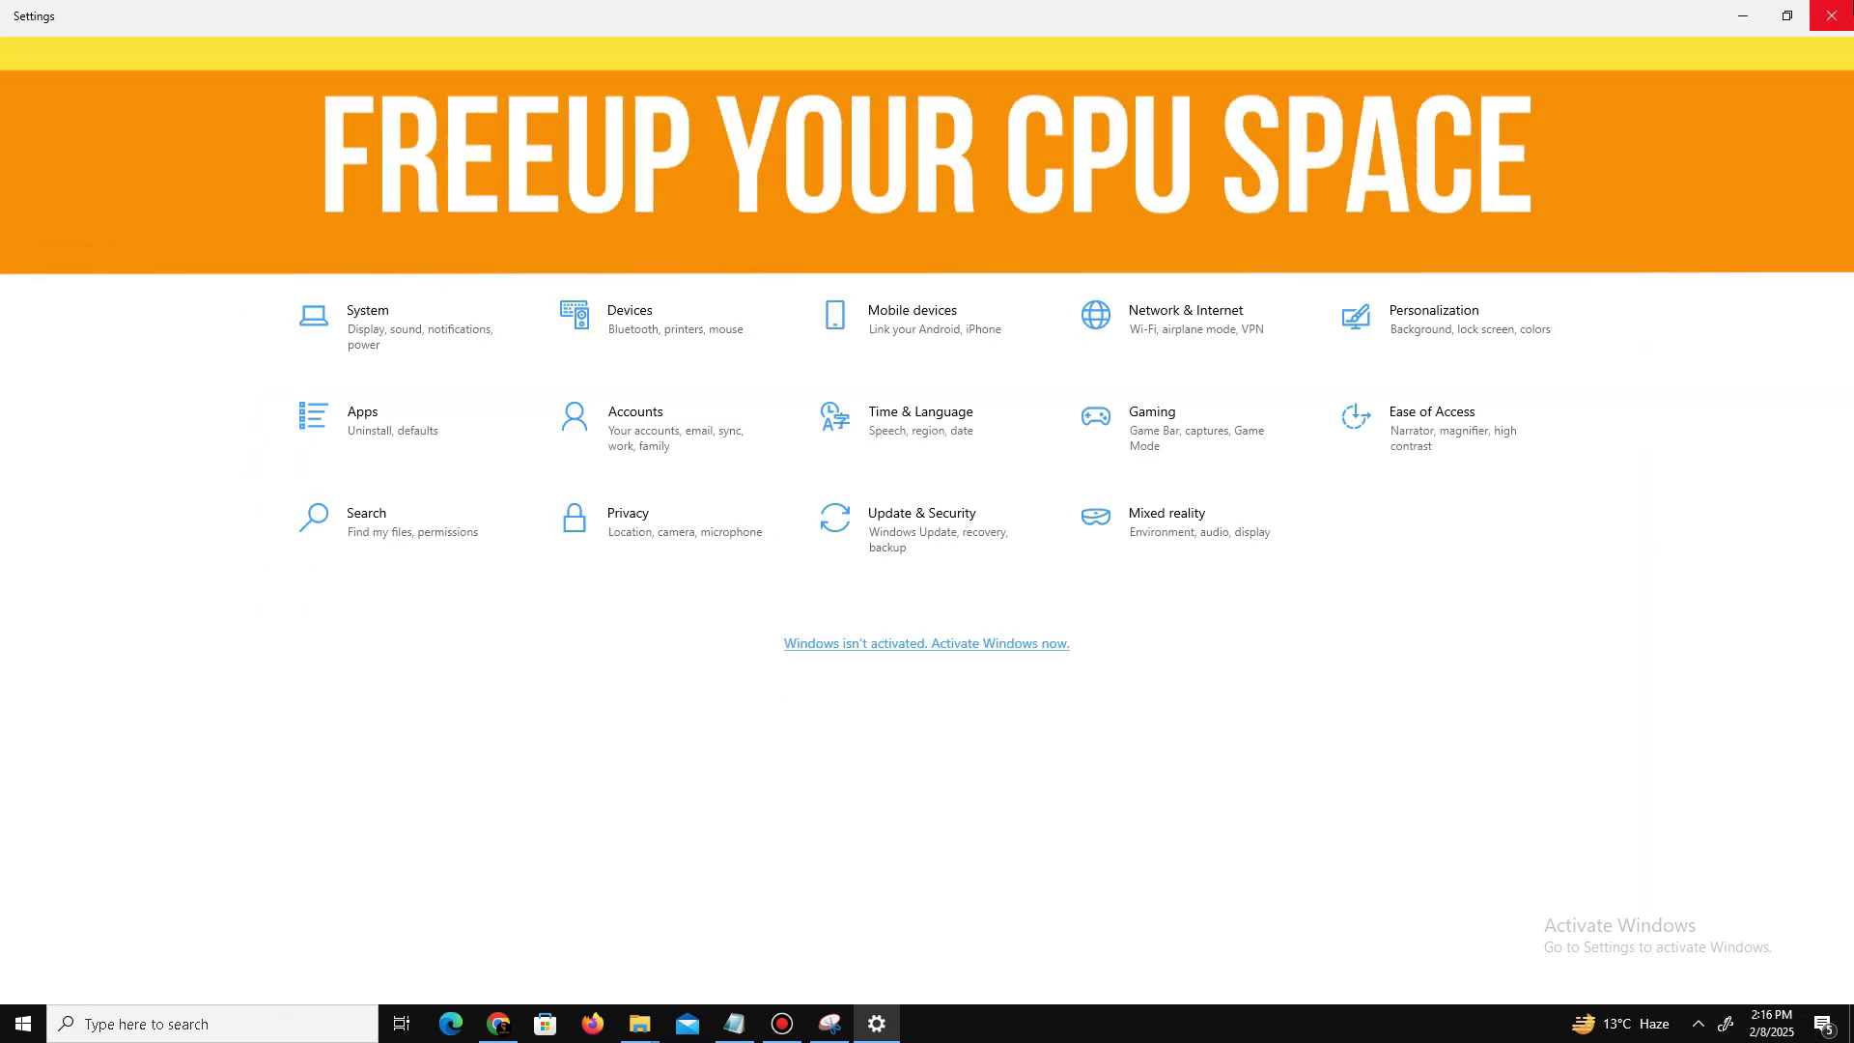
- Close Settings, open Task Manager and inspect the Bandicam process without ending it
click(1831, 15)
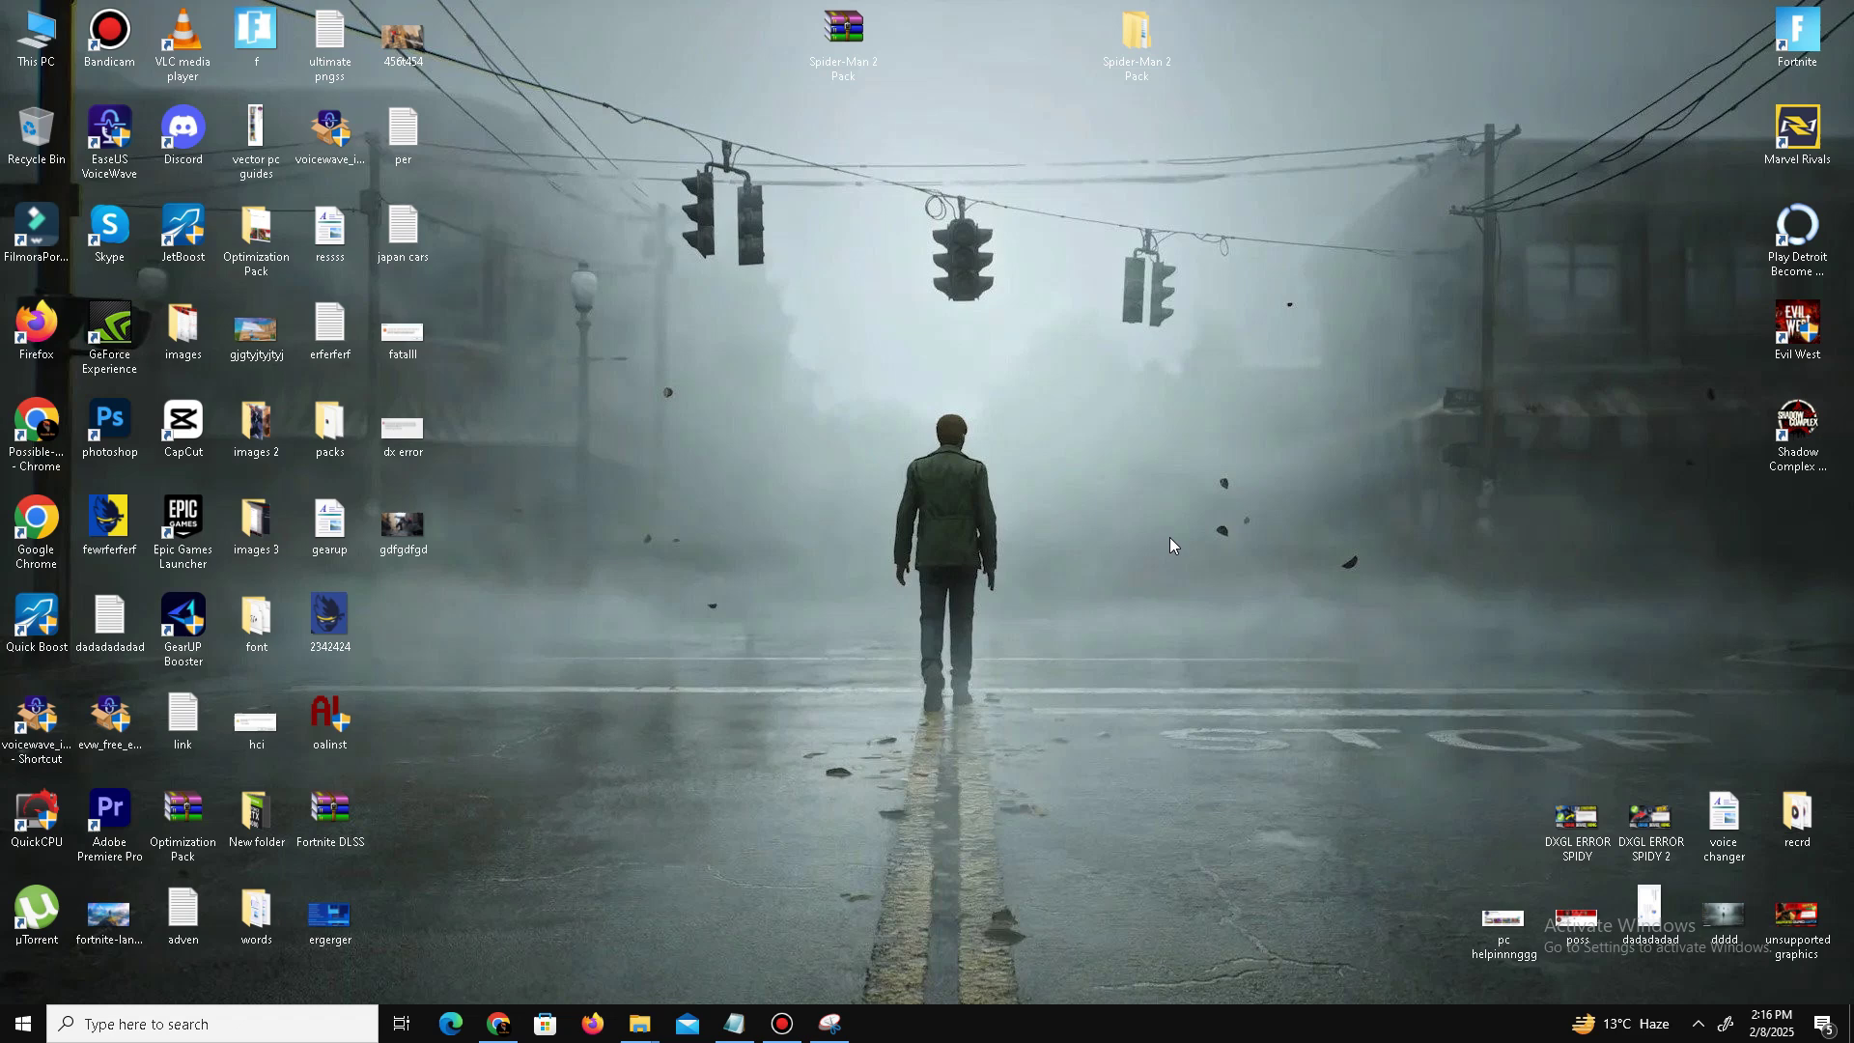
right_click(1137, 1000)
click(1186, 953)
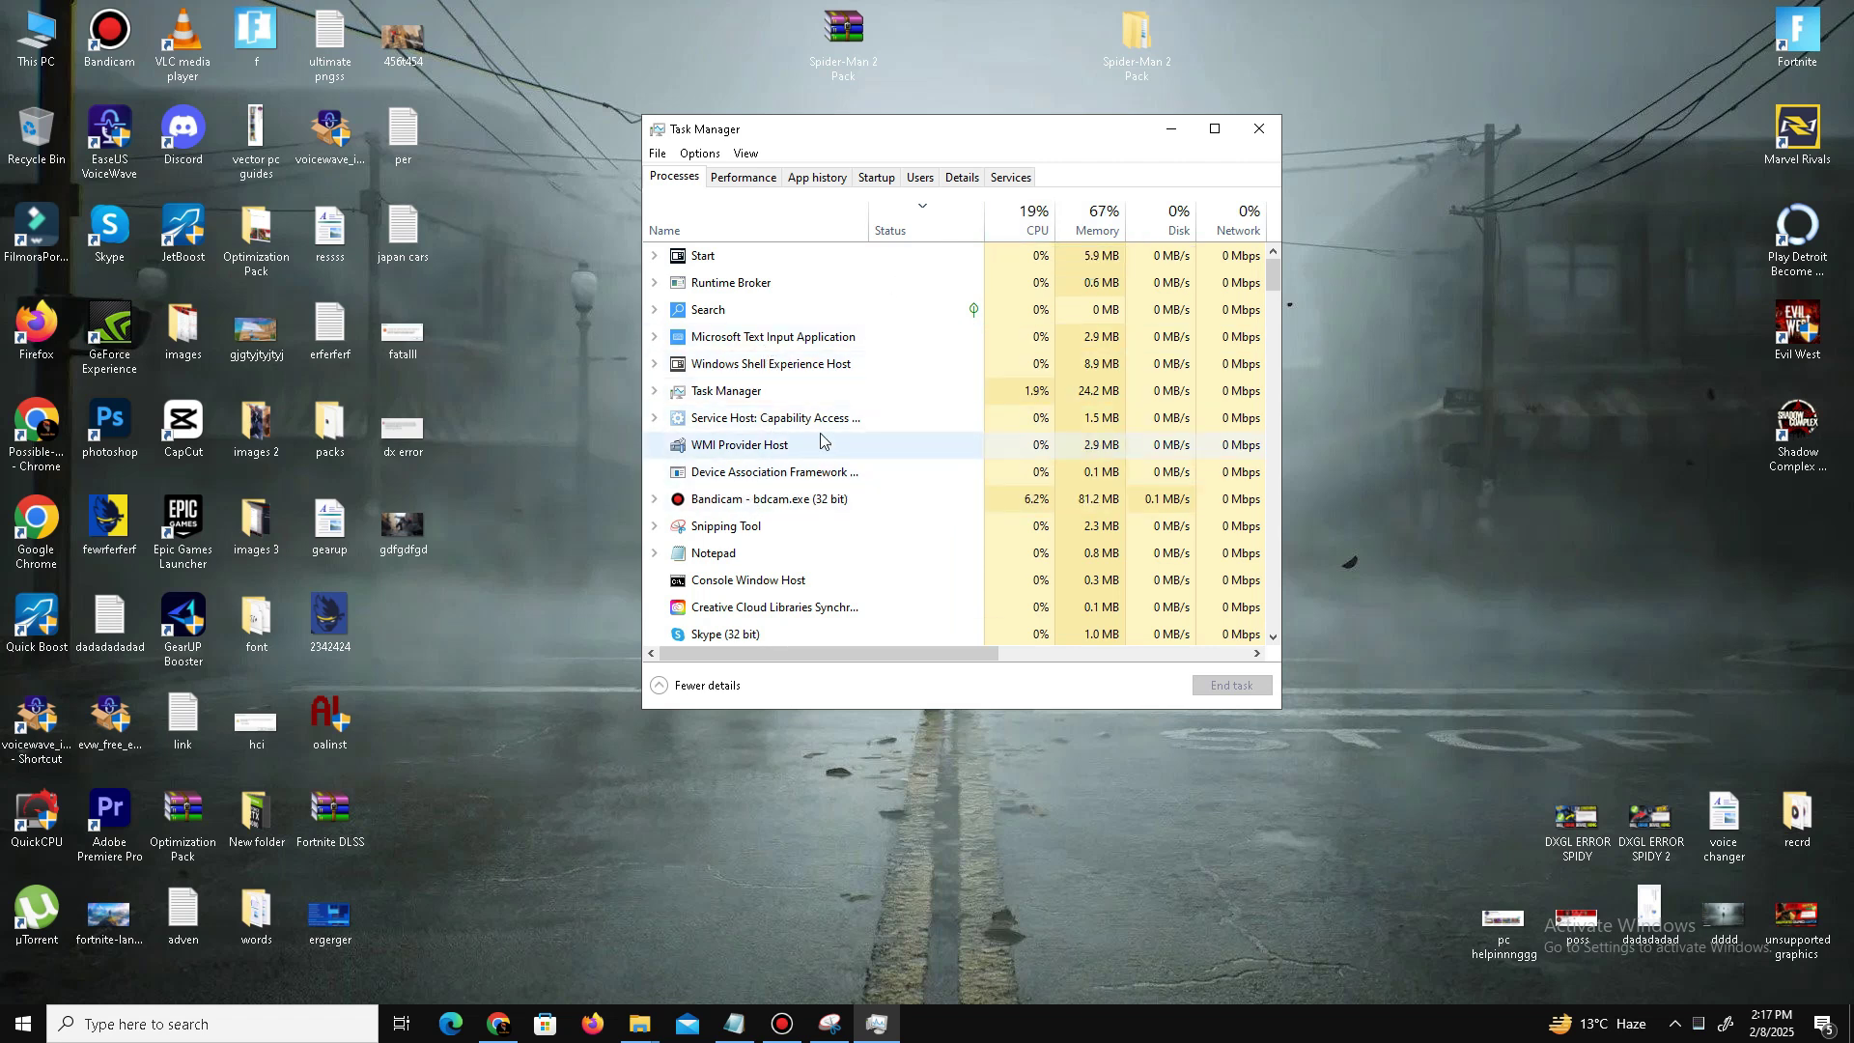
scroll(816, 439, down, 1)
right_click(771, 442)
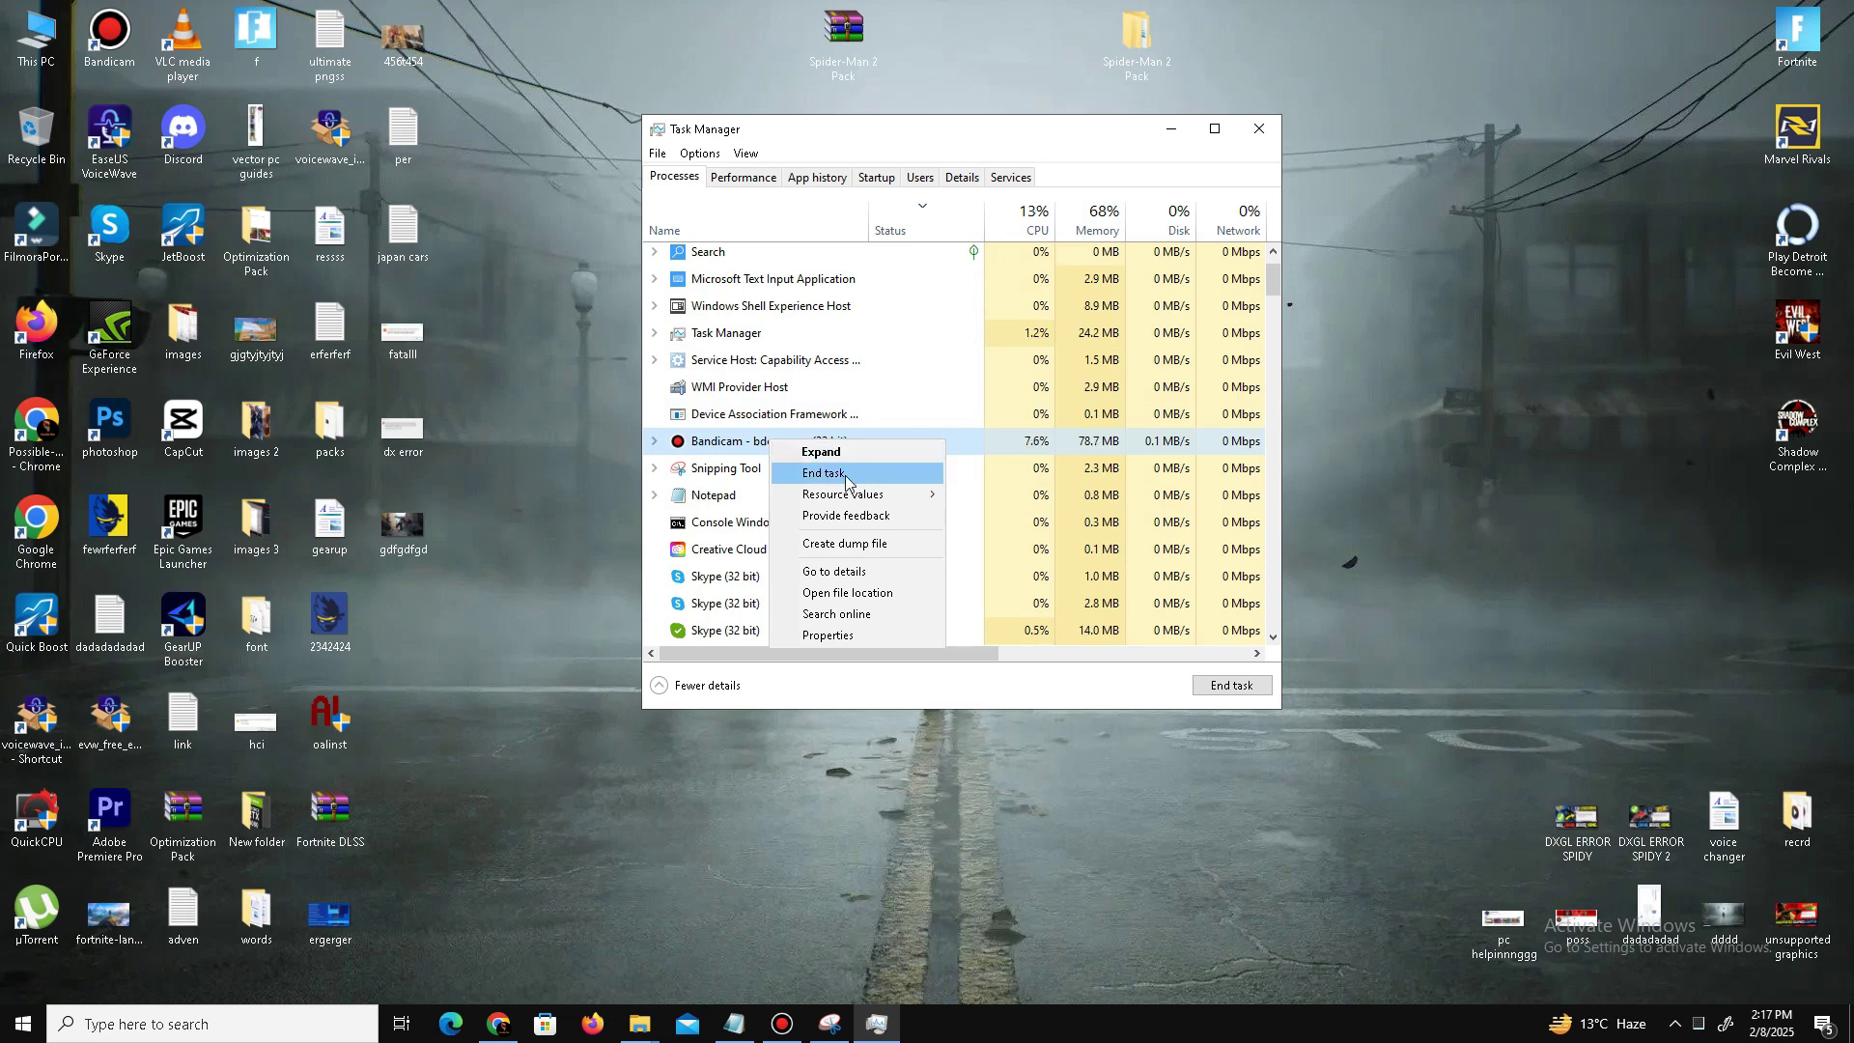
key(Escape)
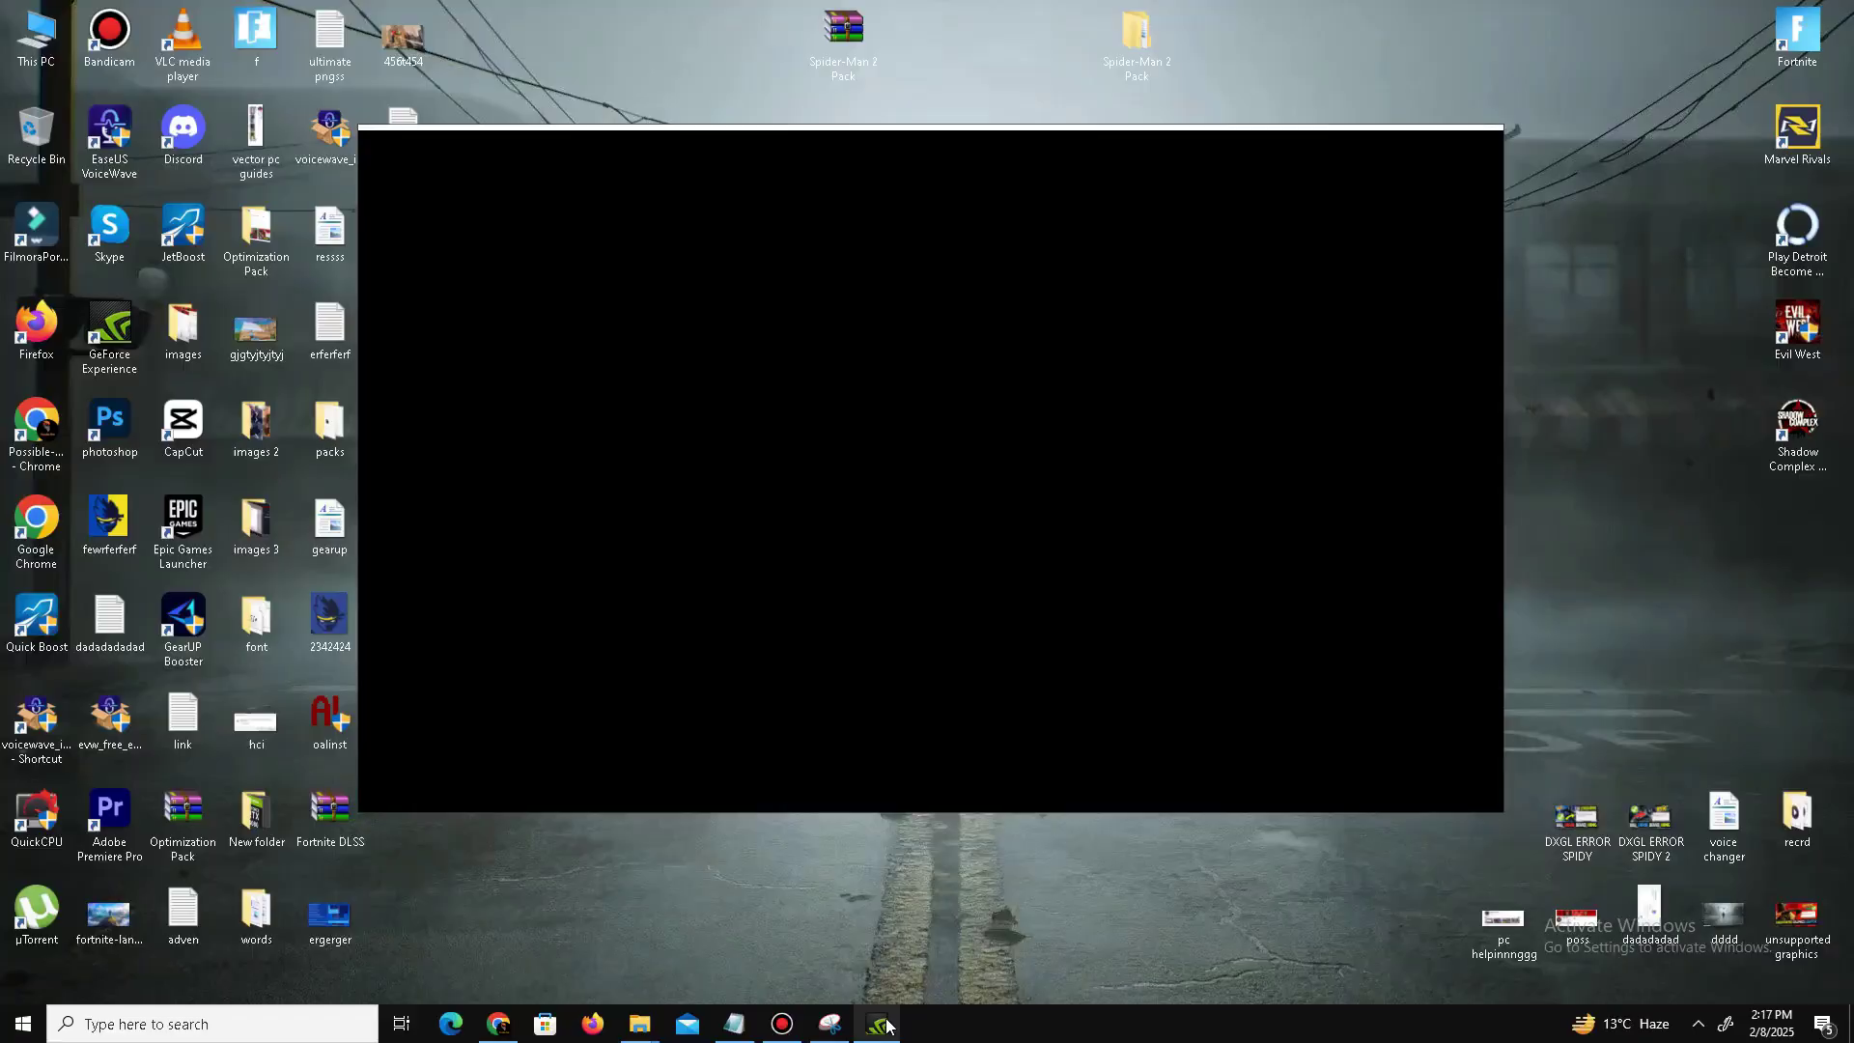
- Check GeForce Experience for driver updates, confirming 536.23 is current, and minimize it
click(1698, 1024)
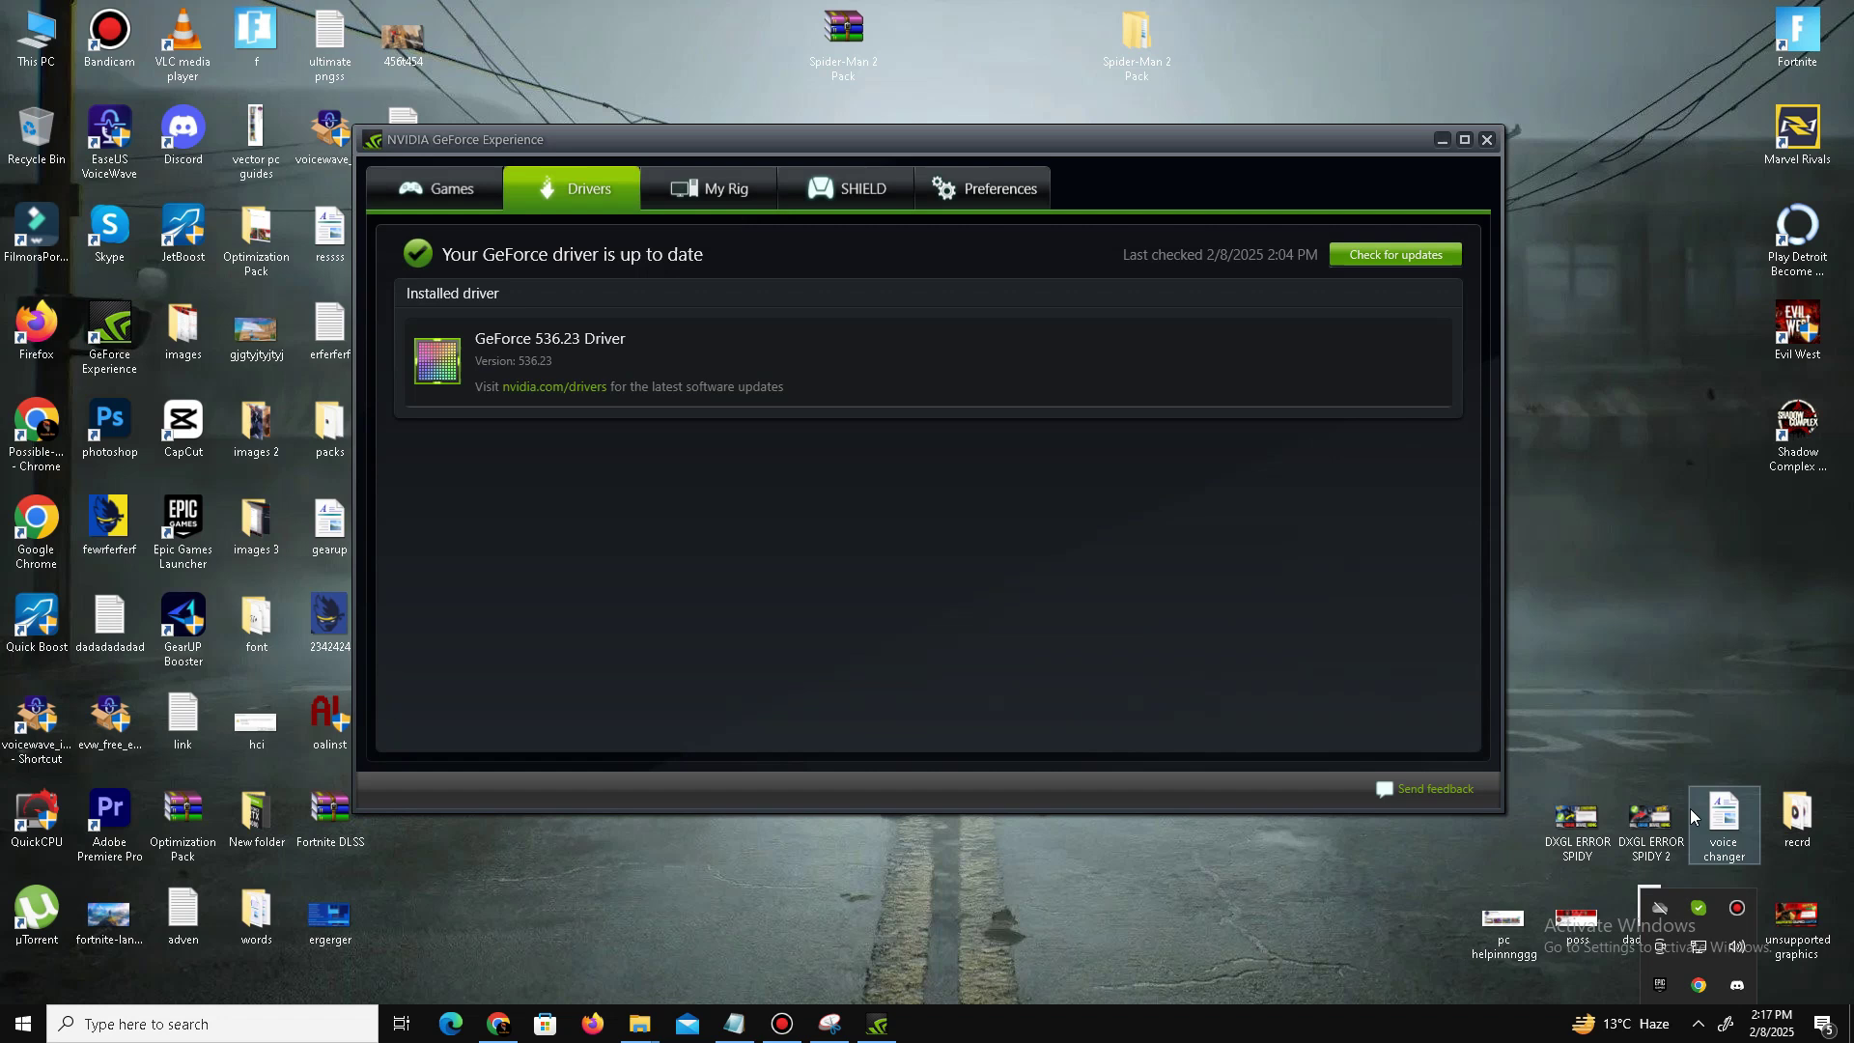
click(1404, 257)
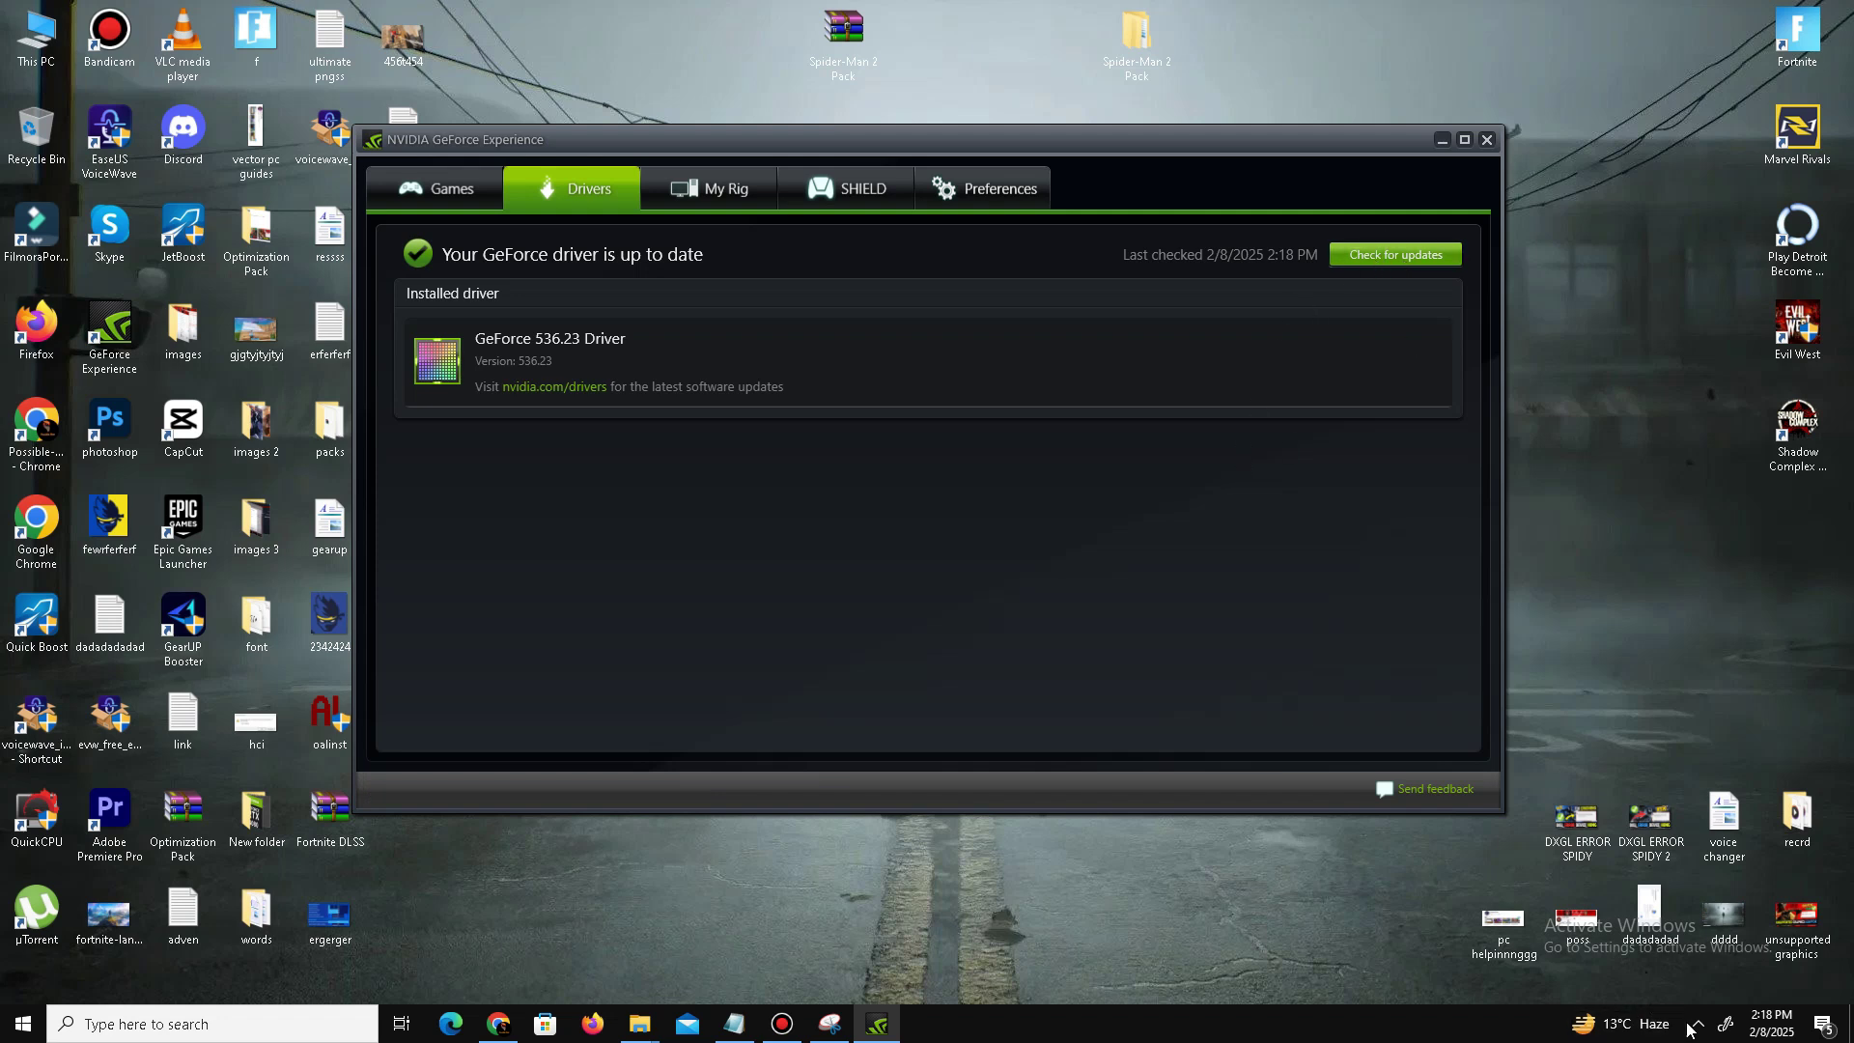
click(1439, 145)
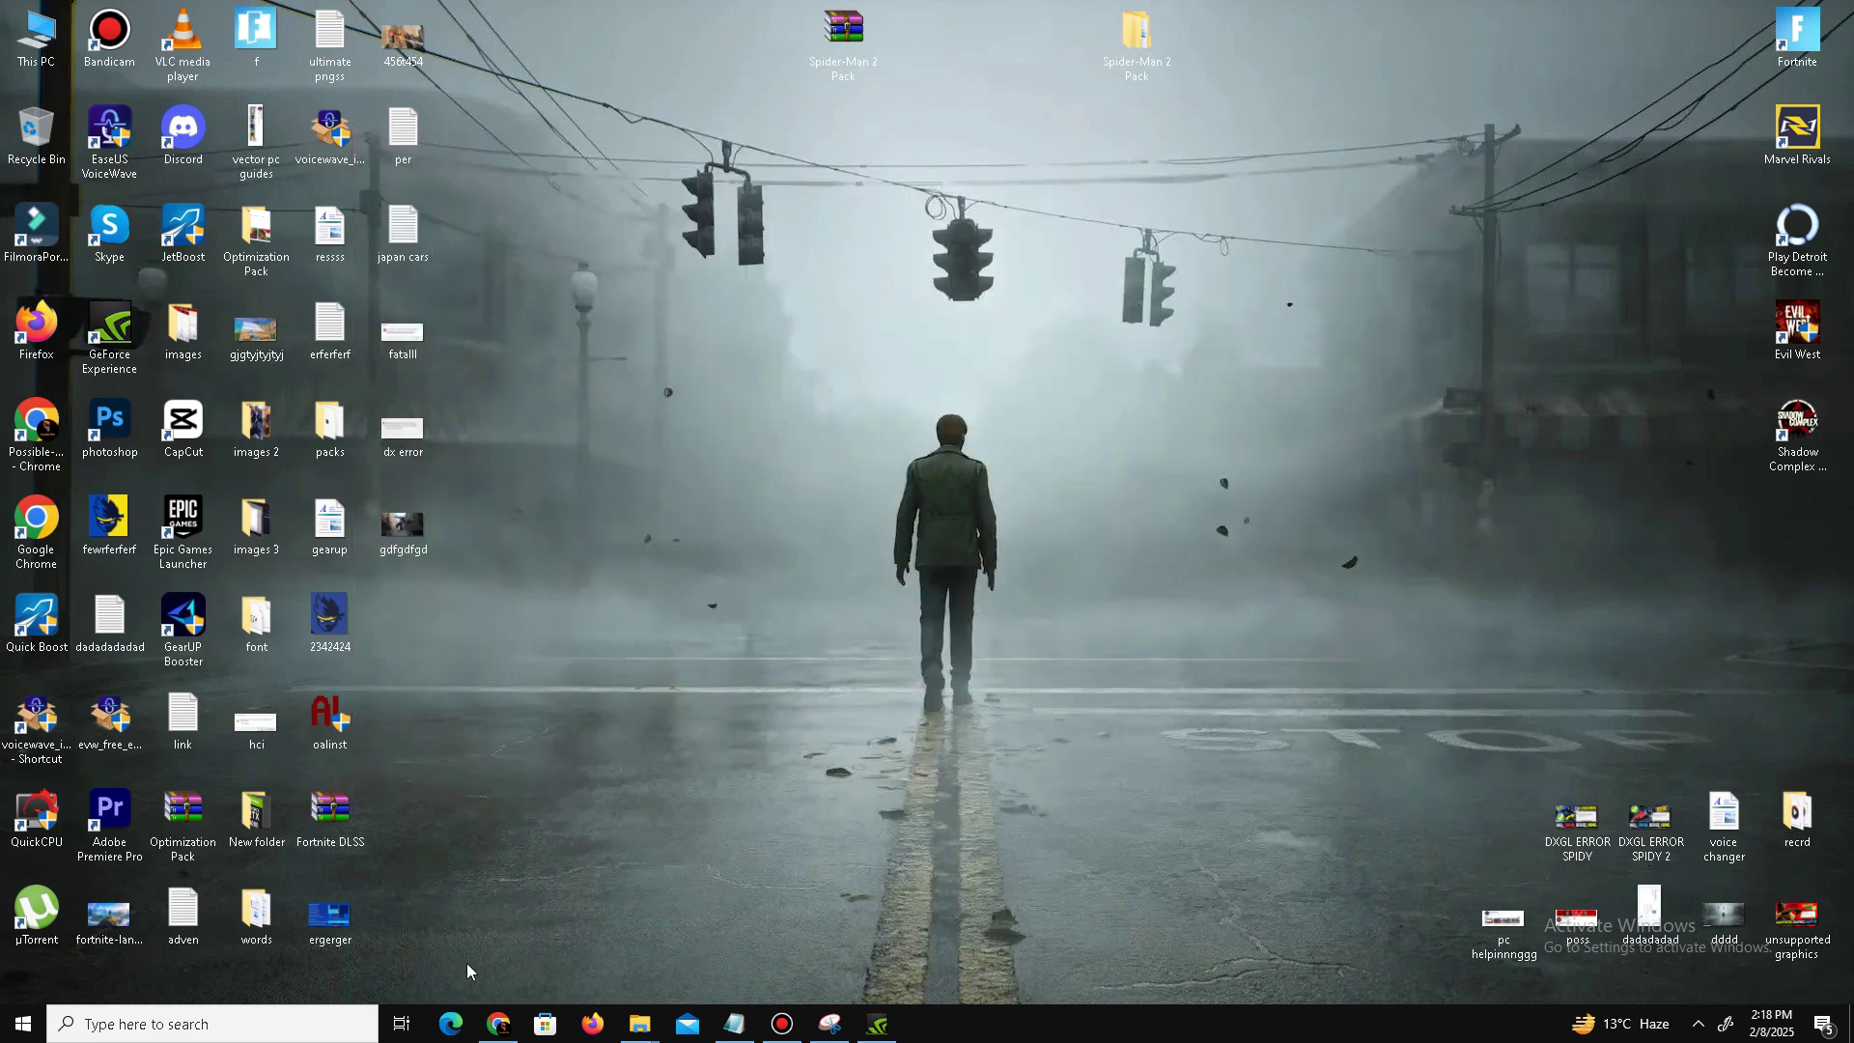
click(500, 1024)
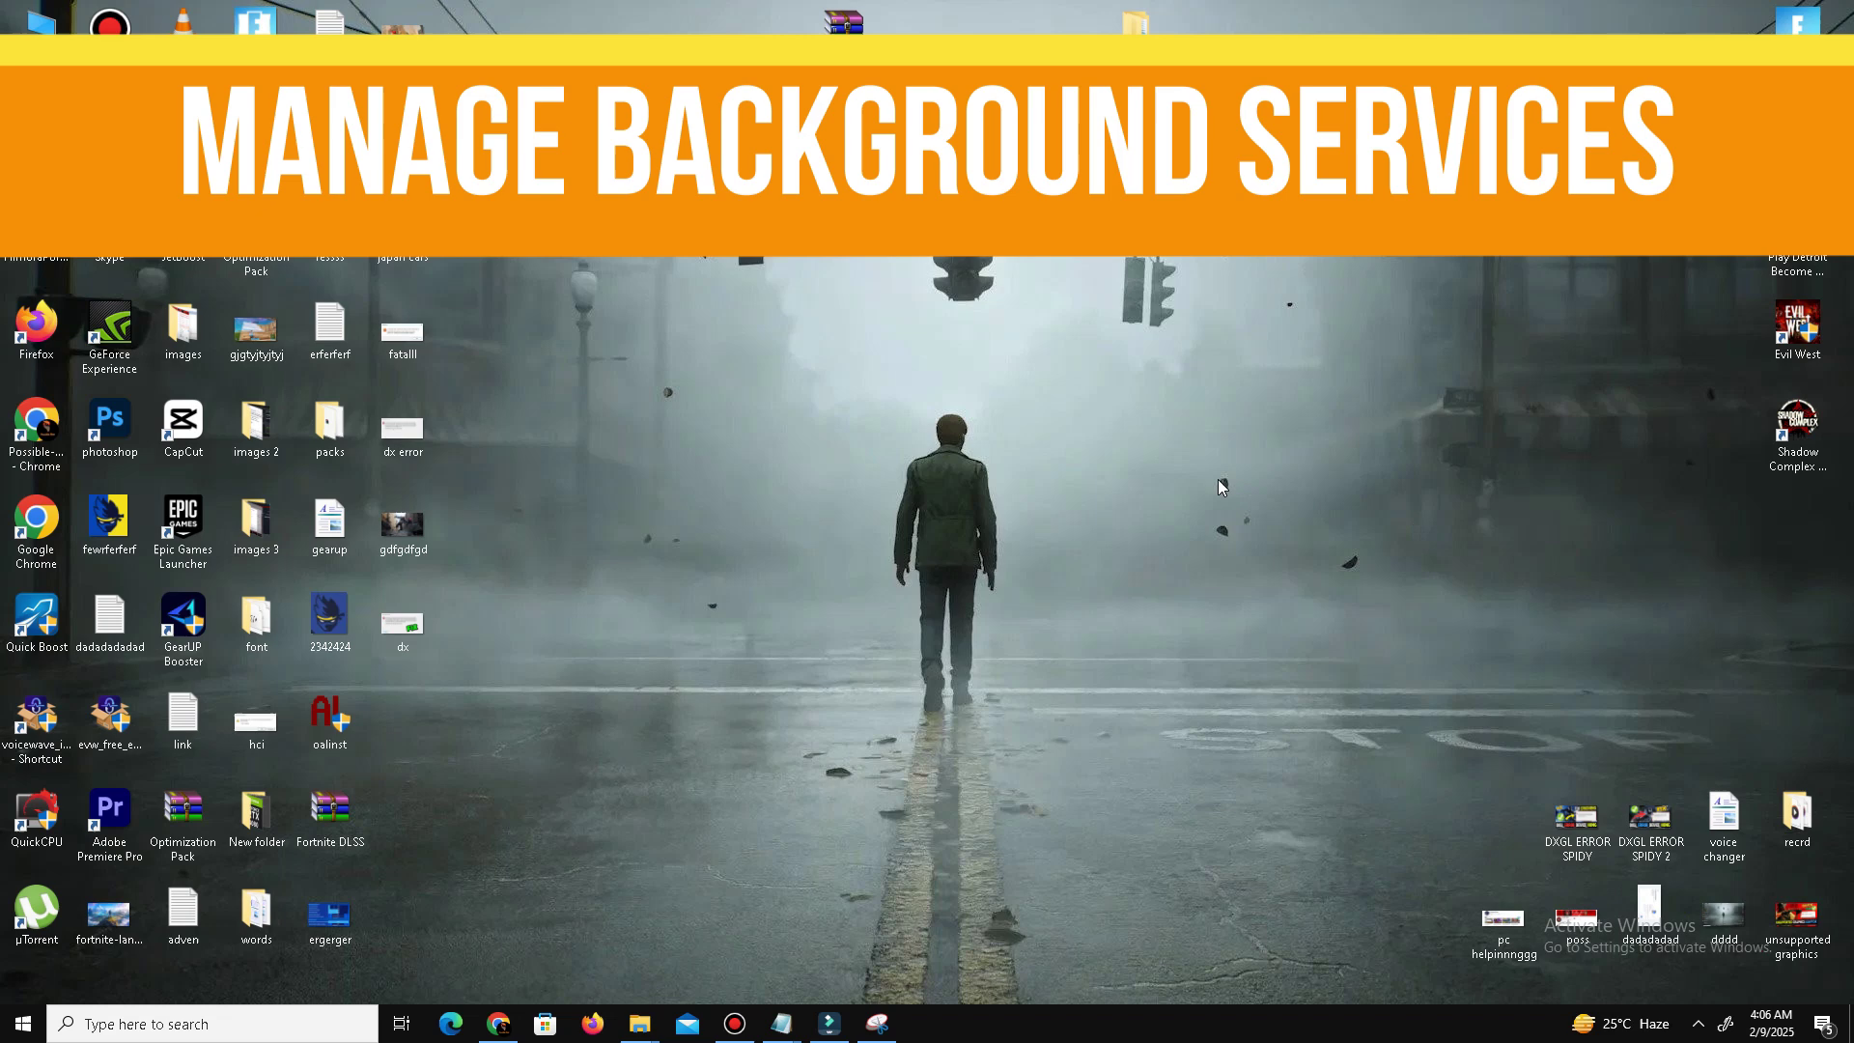
- Open System Configuration via msconfig and hide all Microsoft services on the Services tab
click(85, 1028)
text(ms)
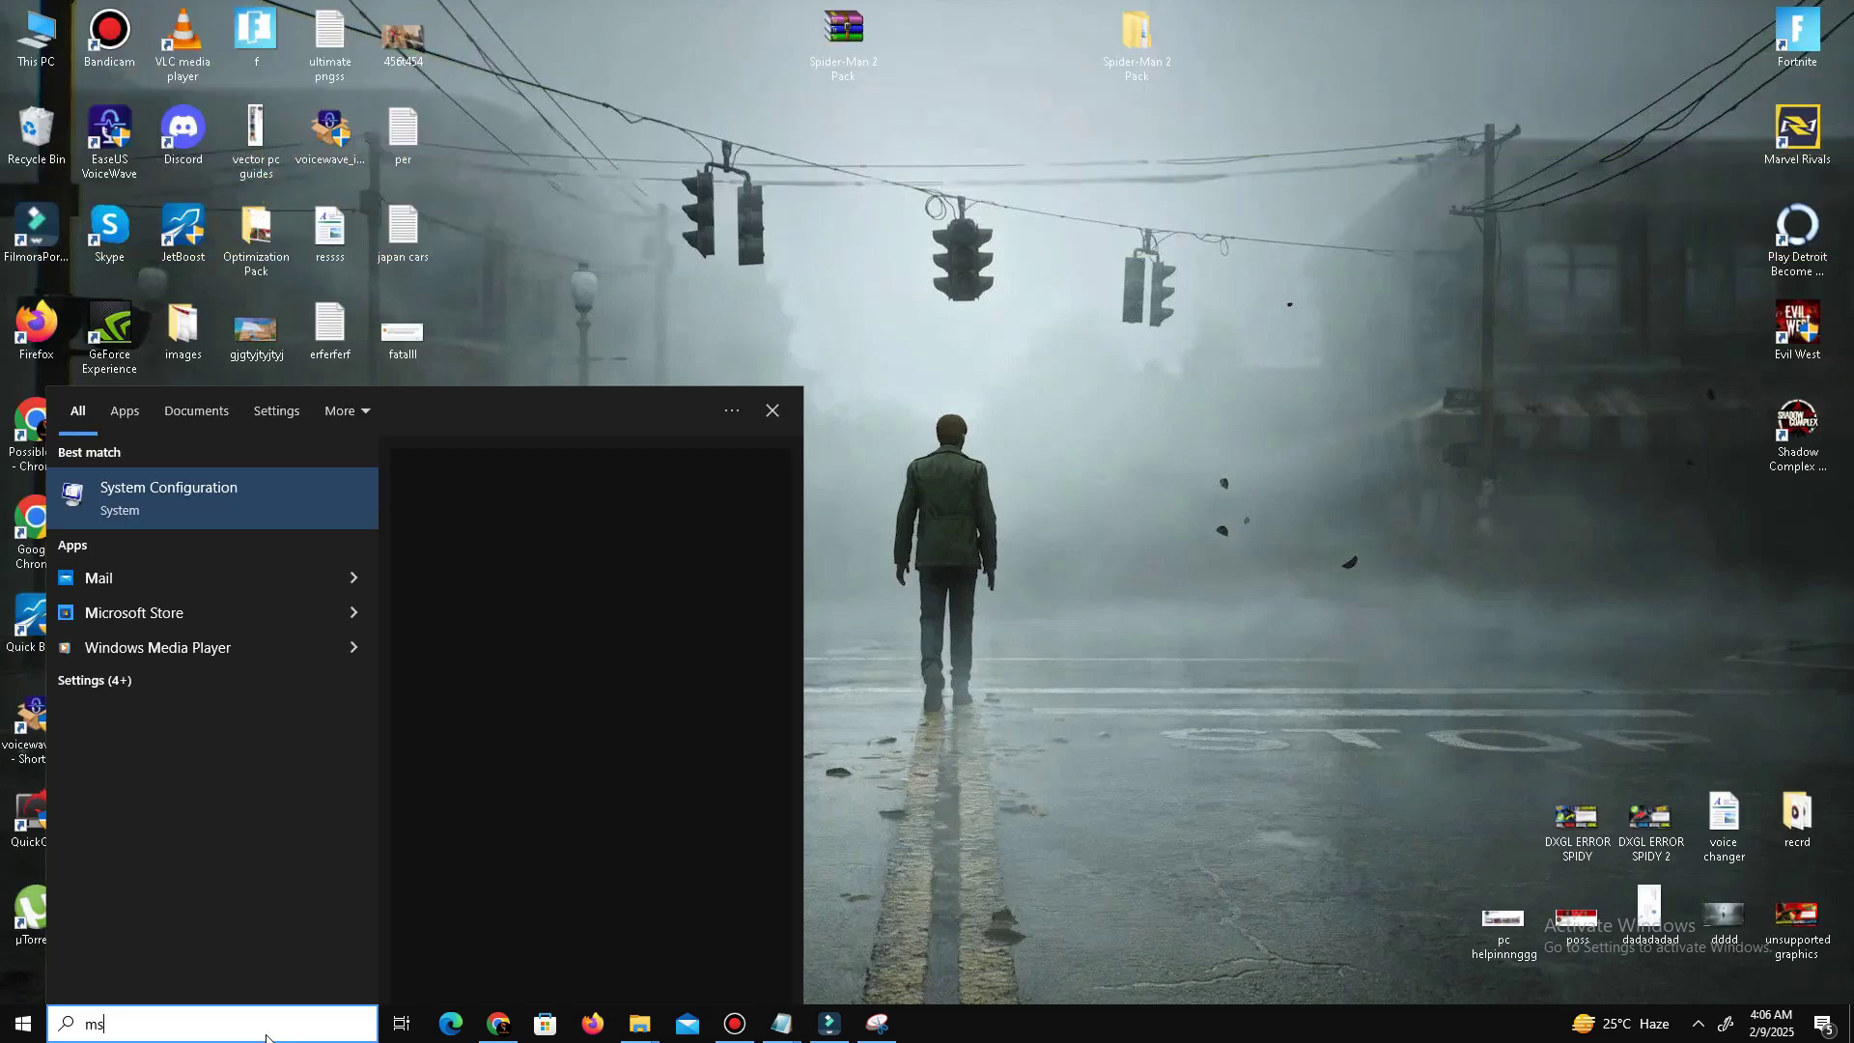
text(conf)
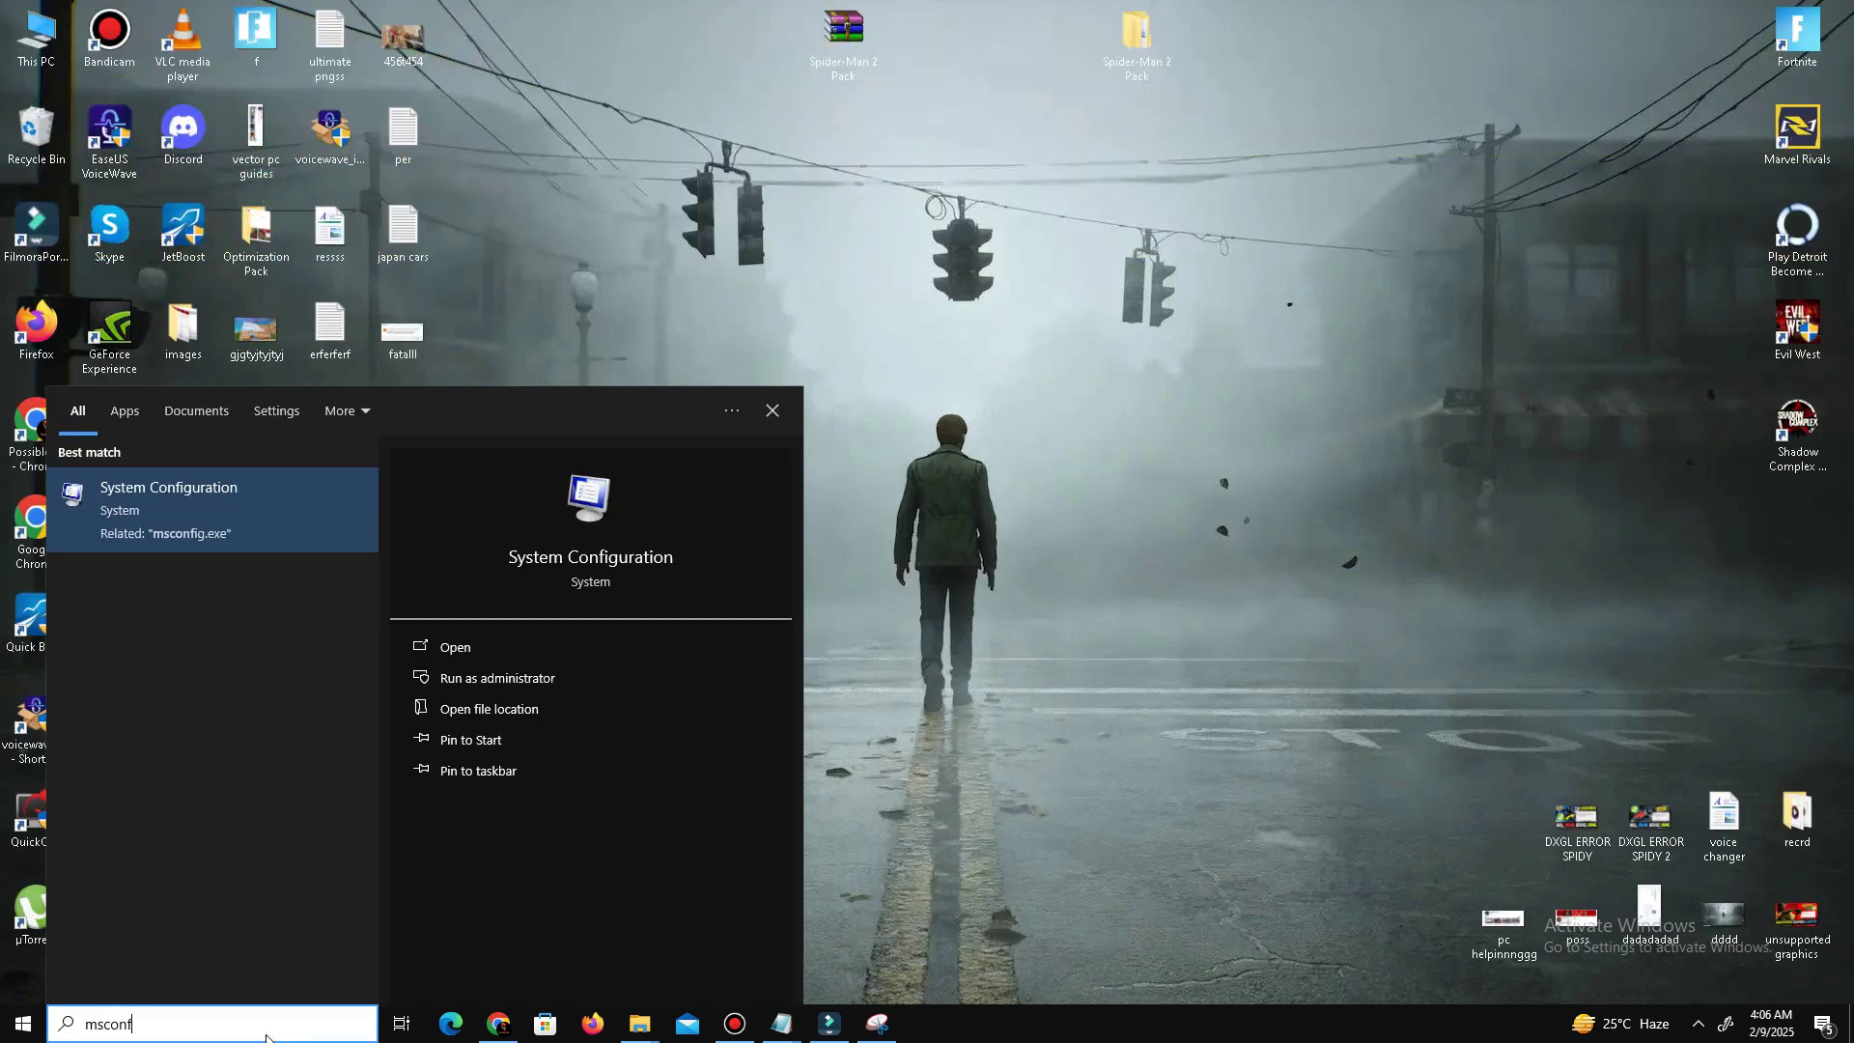
click(247, 524)
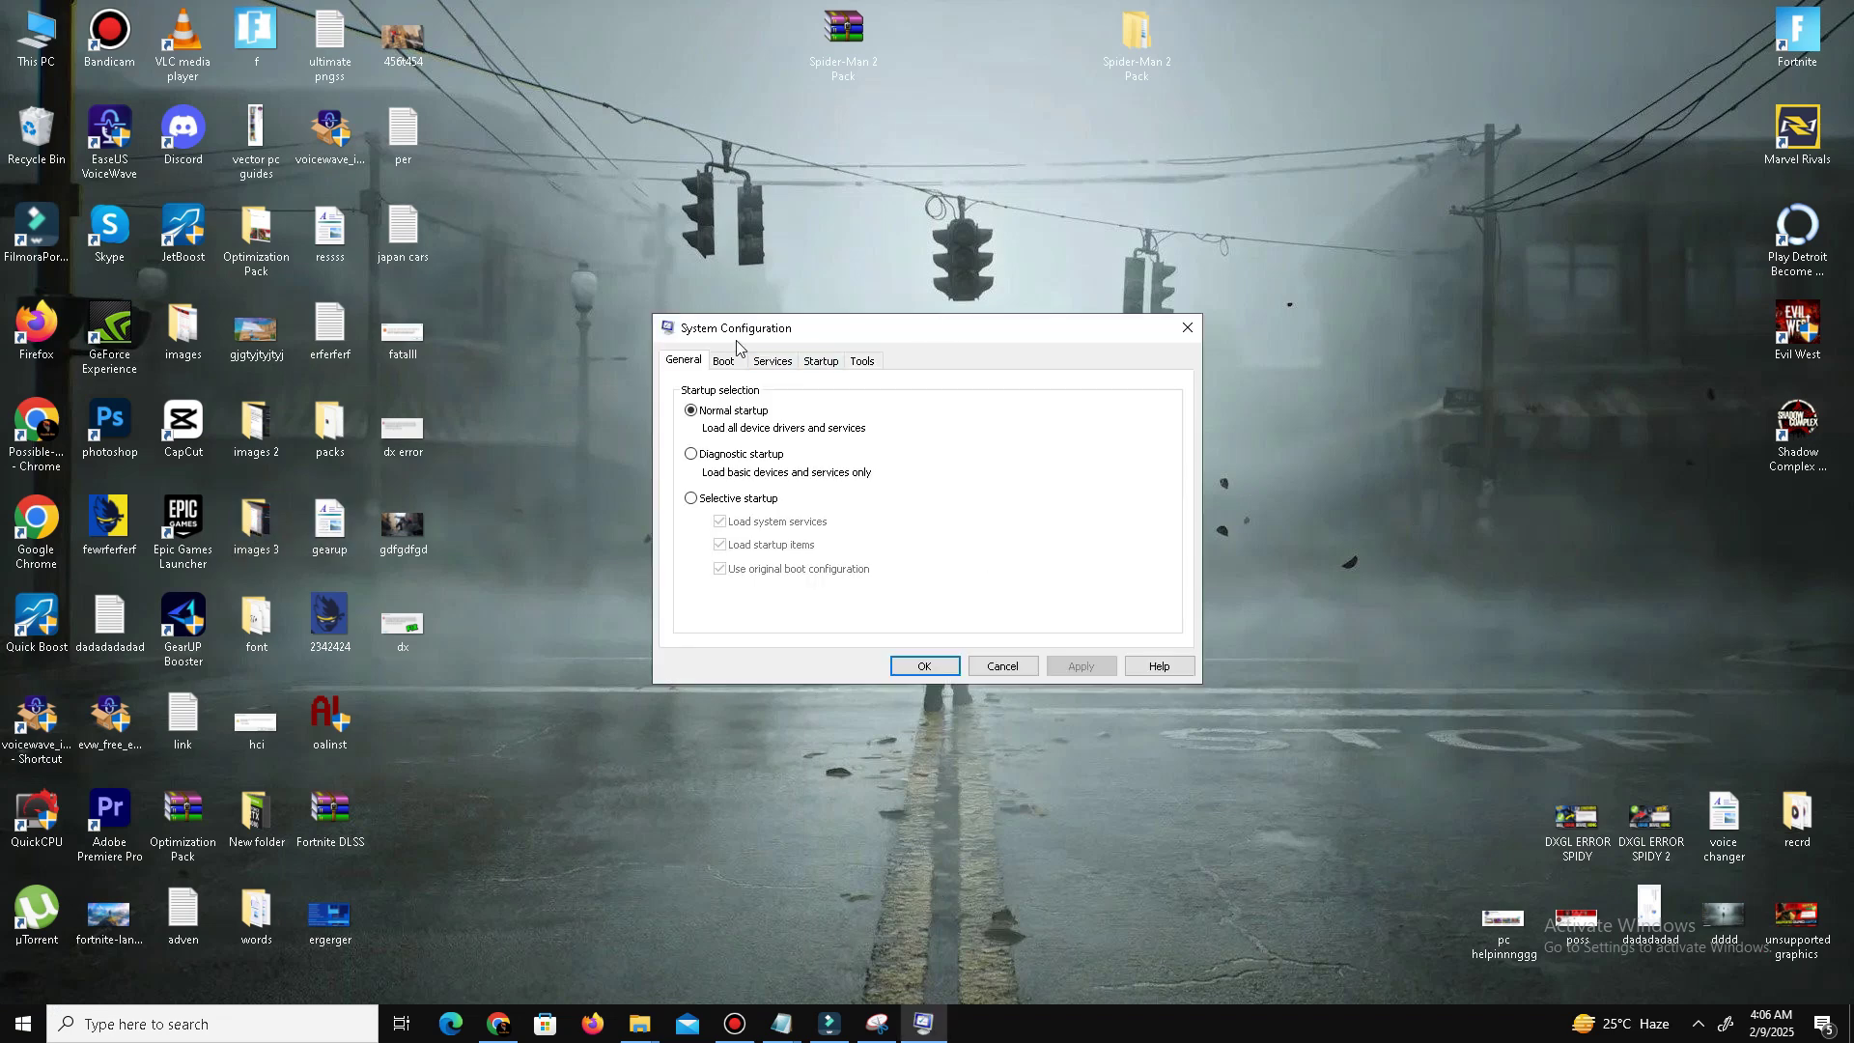
click(788, 365)
click(710, 633)
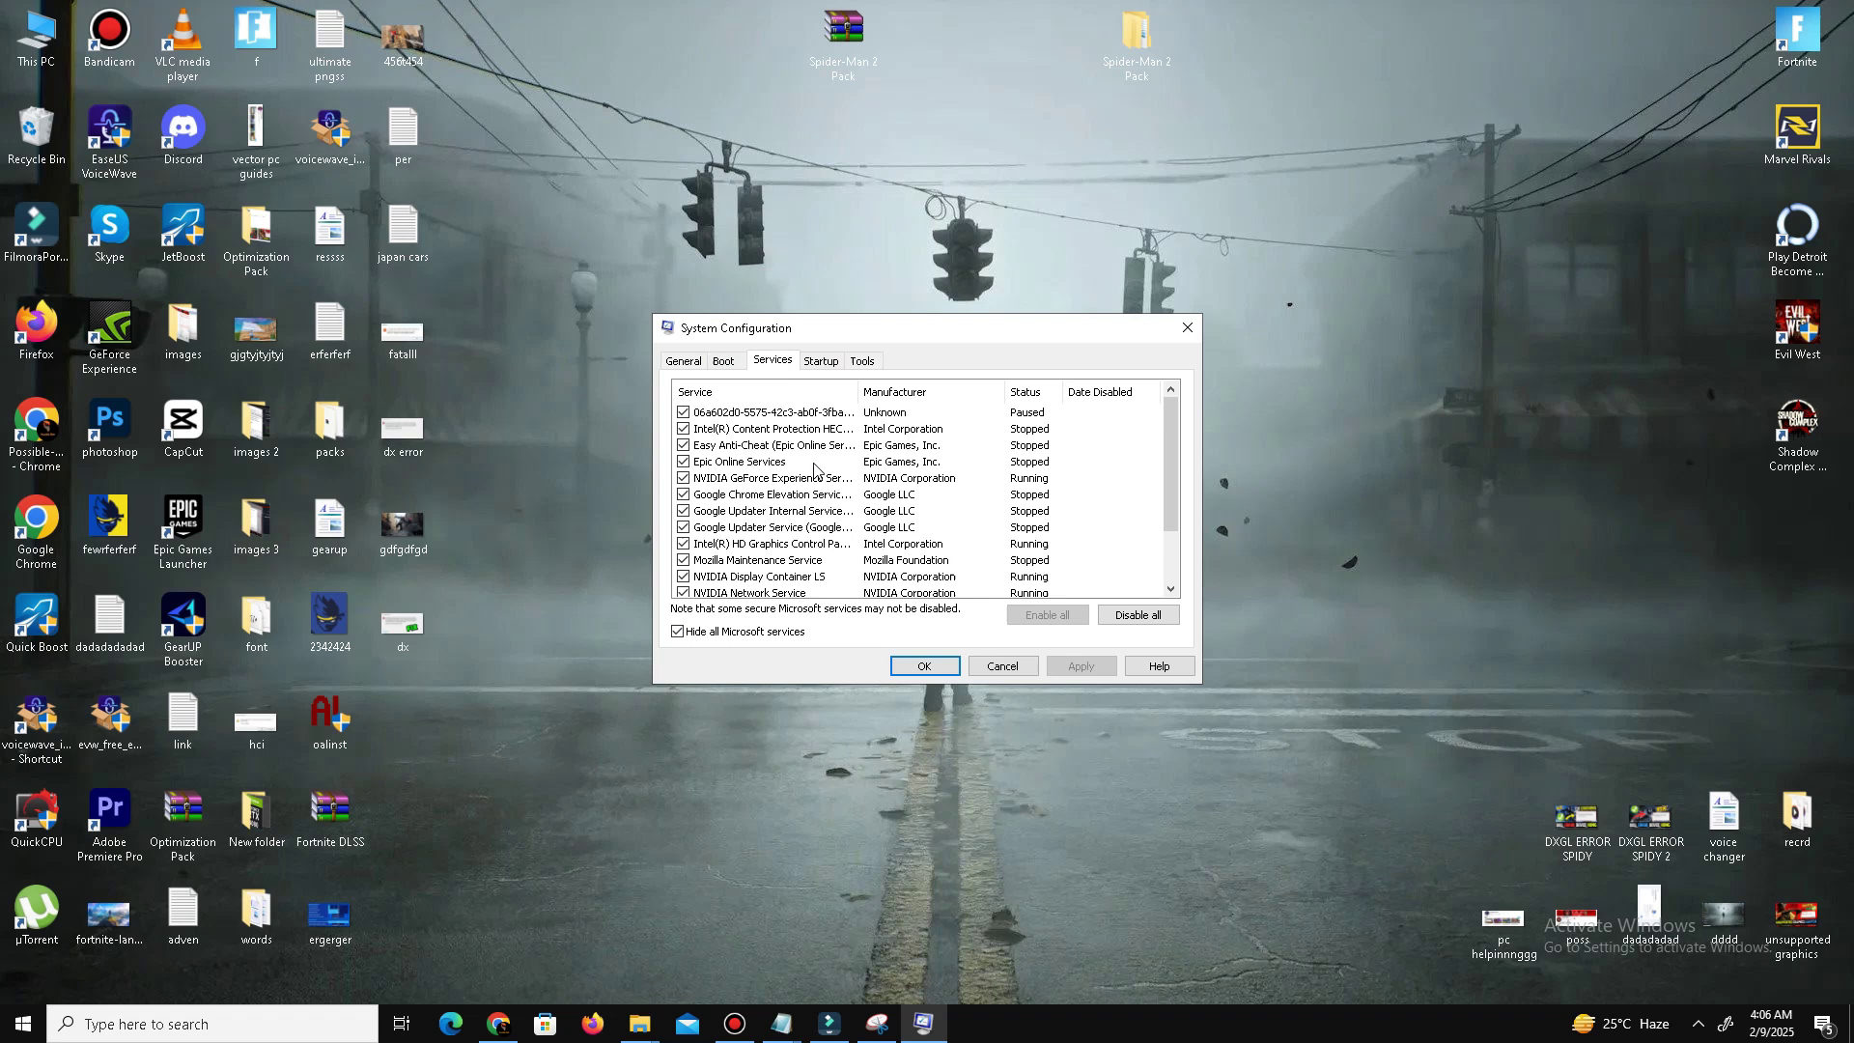
scroll(1142, 496, down, 2)
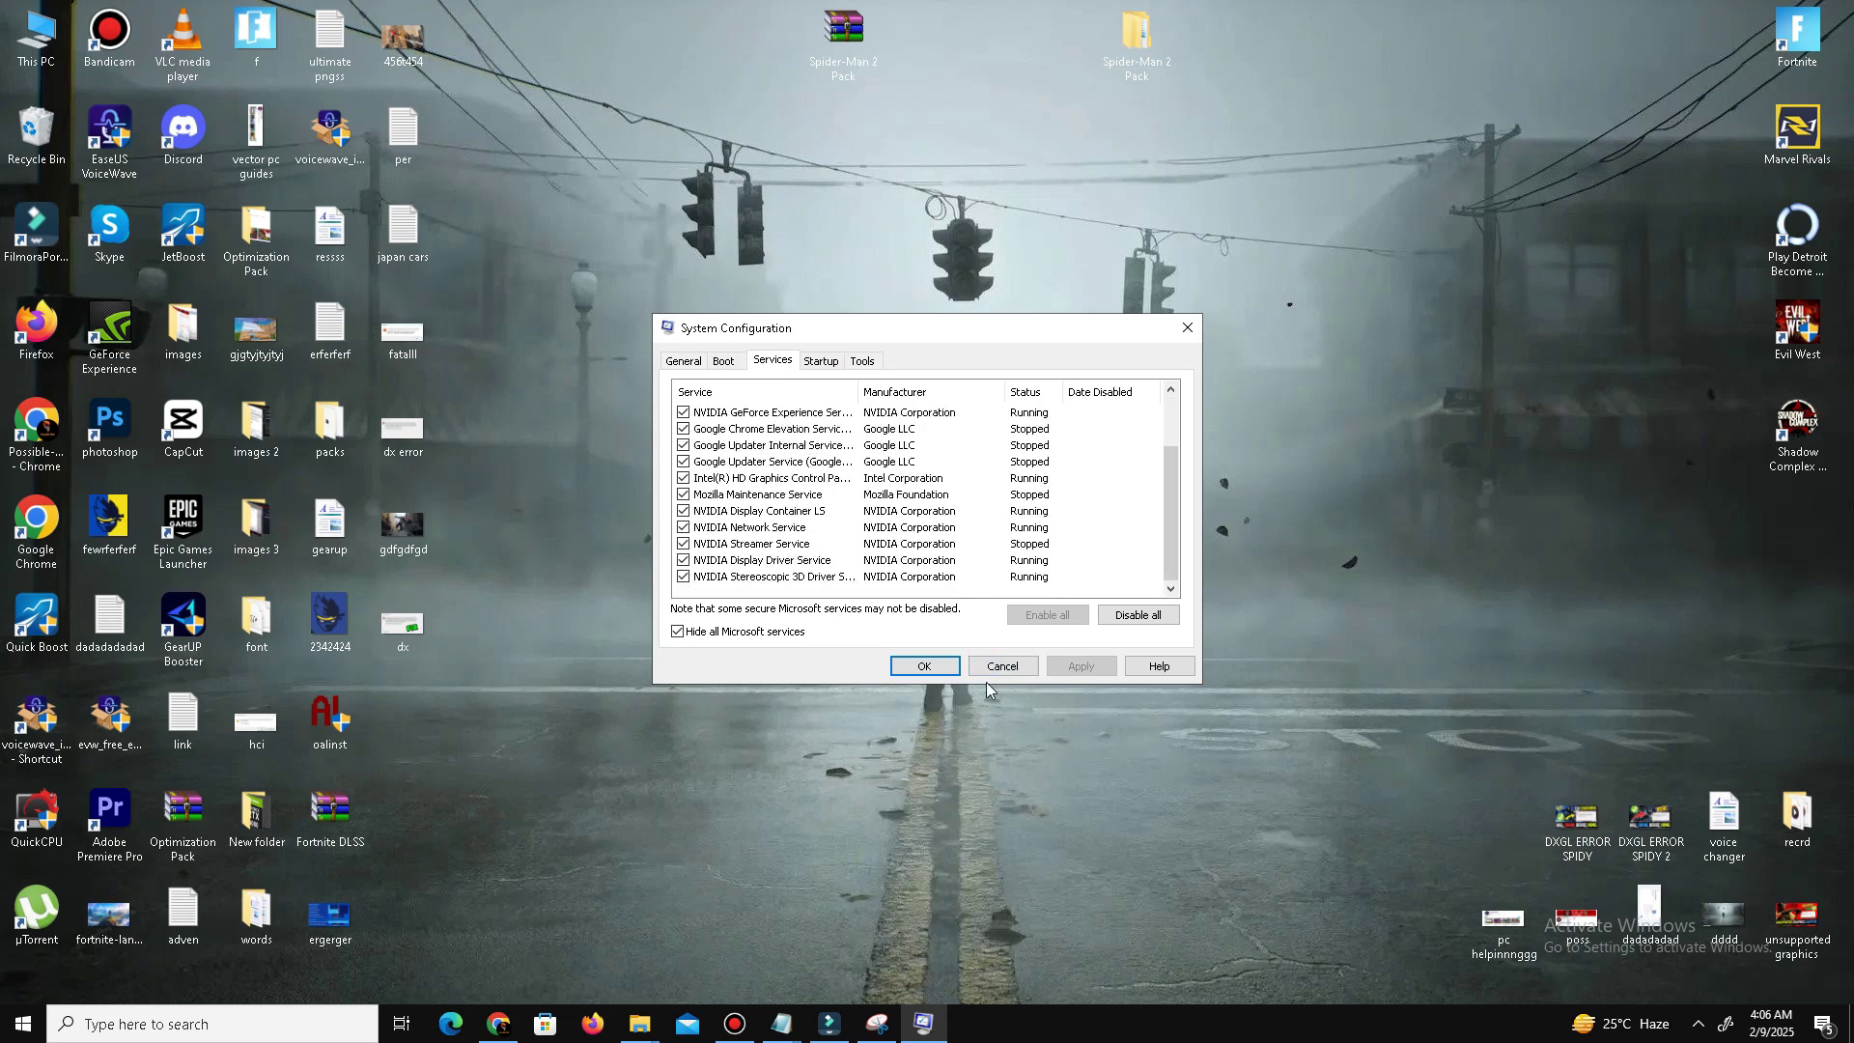